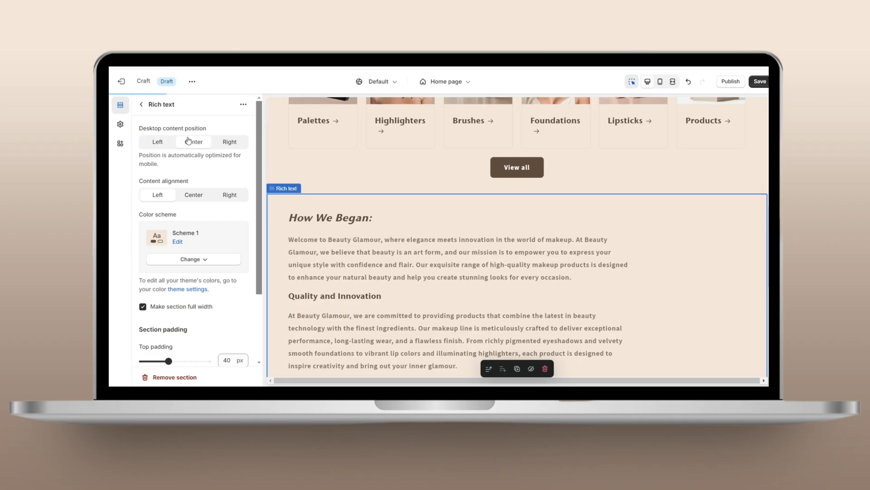
Set the How We Began rich text's desktop content position to Center.
click(188, 143)
scroll(148, 166, down, 1)
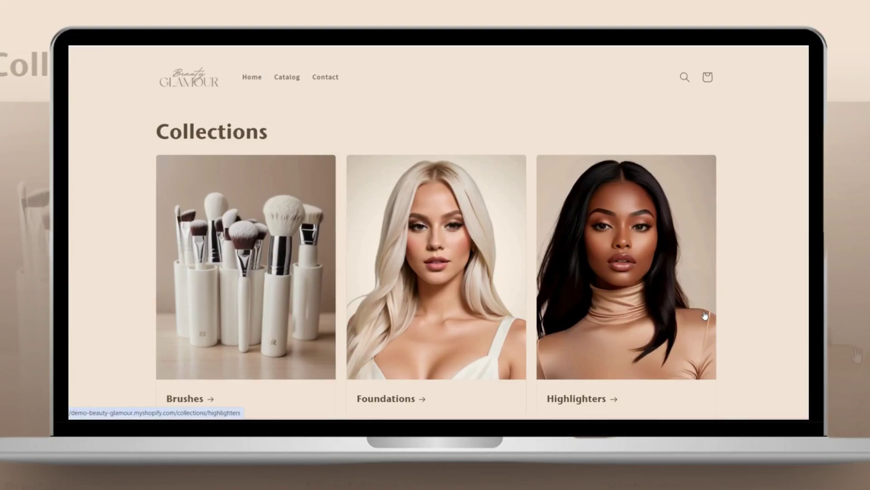
scroll(740, 315, down, 5)
scroll(756, 321, down, 5)
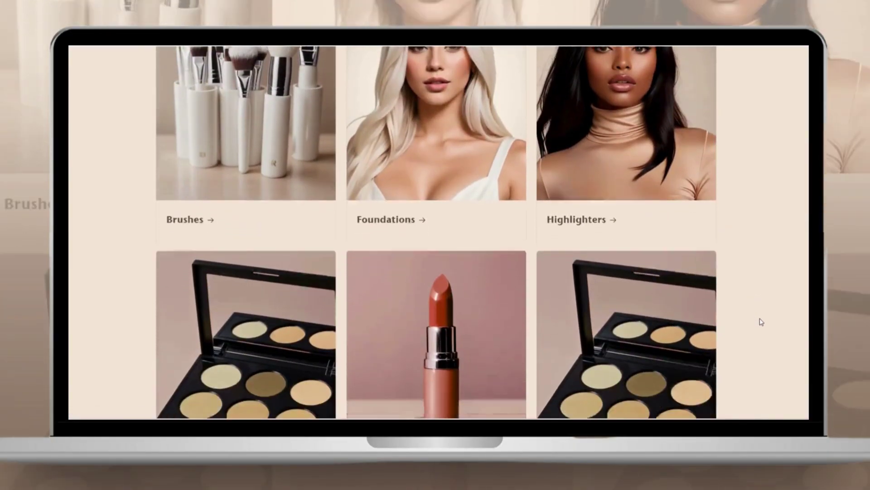
scroll(774, 325, down, 10)
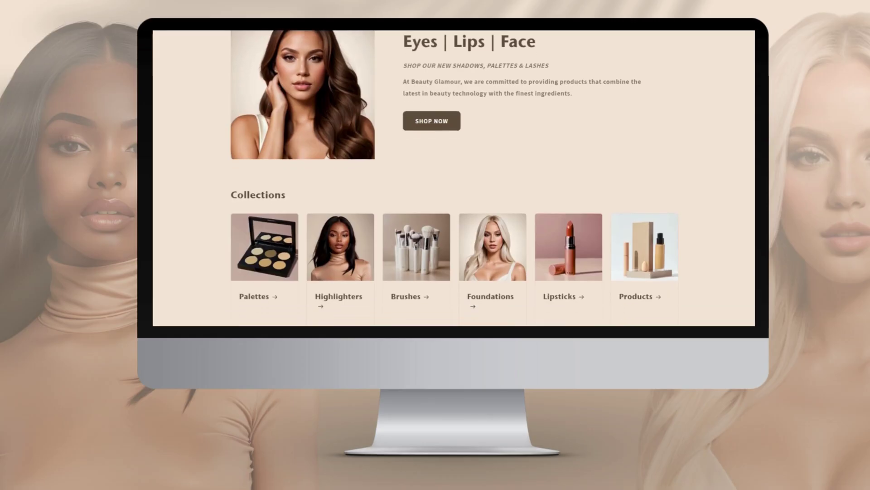
scroll(453, 177, down, 4)
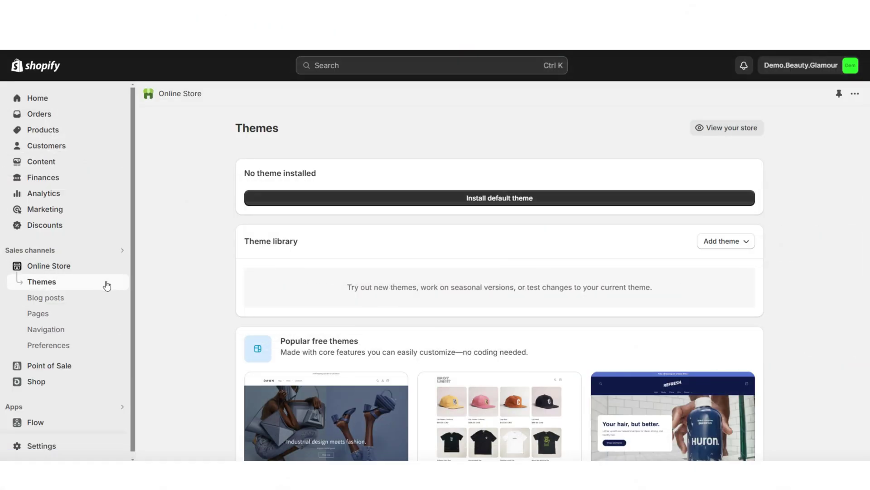
Add the free Craft theme from Popular free themes and open it in the editor.
scroll(811, 323, down, 4)
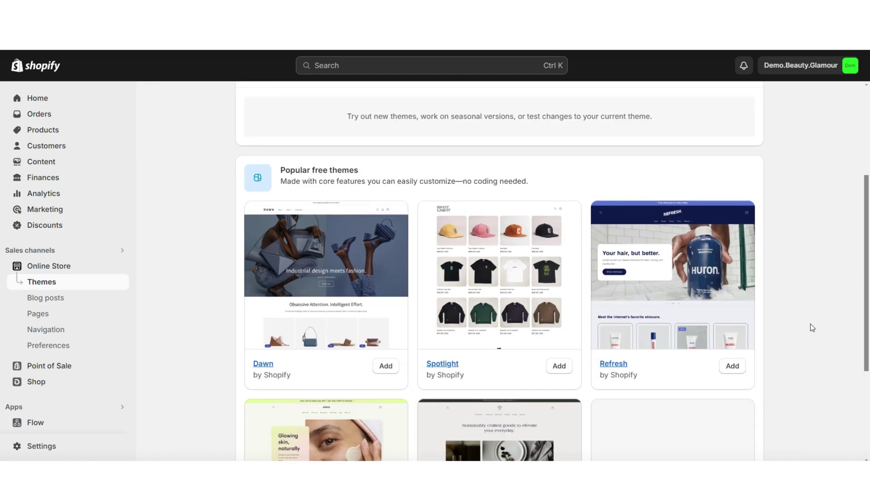
scroll(810, 323, down, 3)
scroll(811, 327, down, 2)
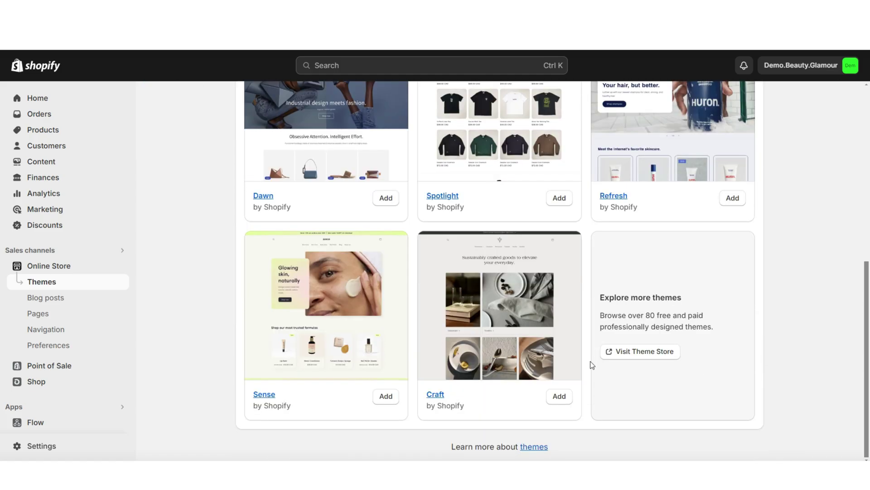
scroll(580, 404, up, 1)
click(565, 451)
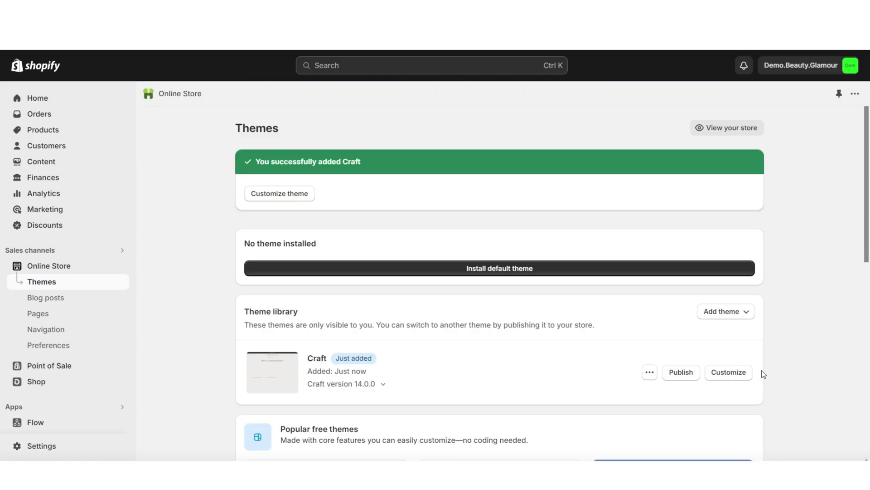
click(732, 377)
Preview the Craft home page in fullscreen, then at mobile width.
scroll(861, 193, down, 10)
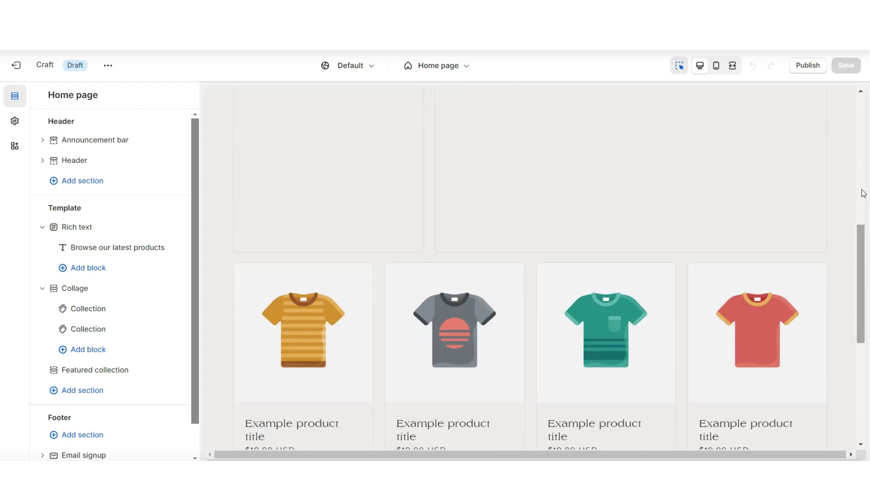
scroll(863, 193, down, 2)
click(733, 67)
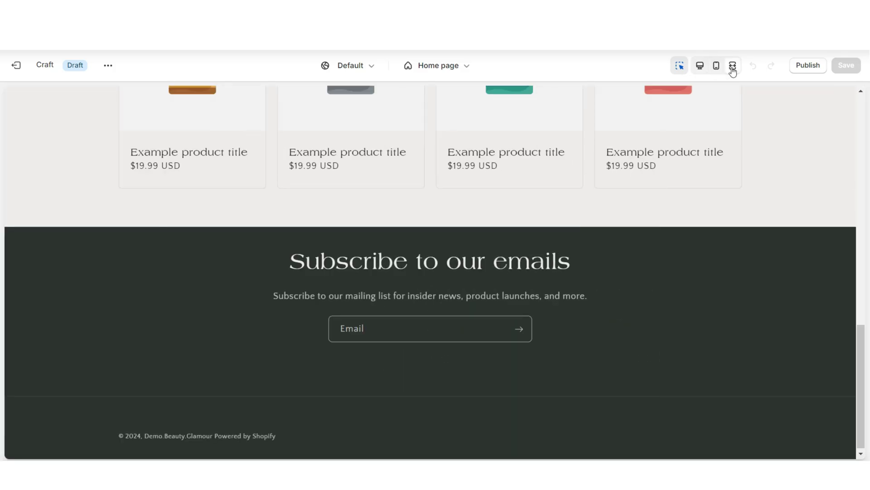
scroll(865, 308, up, 15)
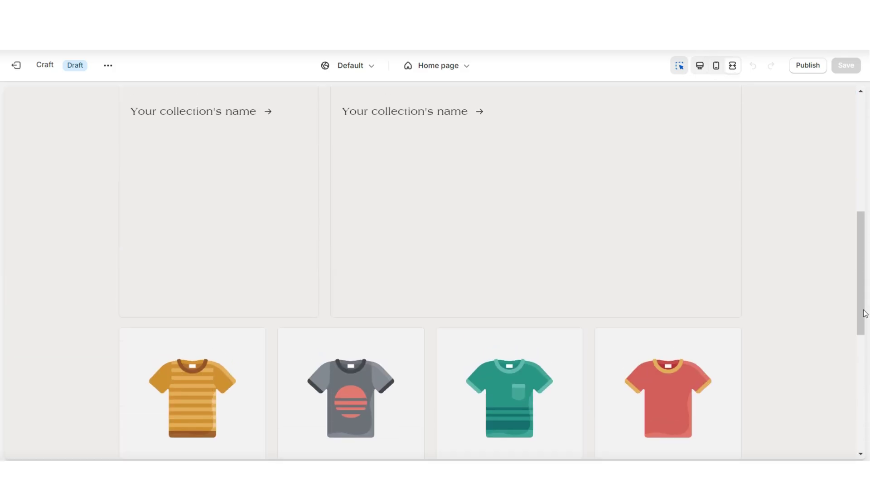
click(716, 68)
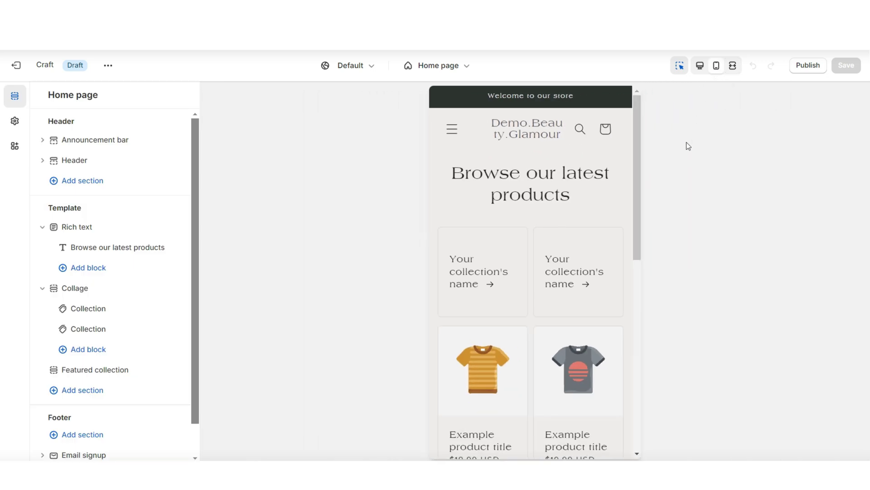
Inspect the header's mobile menu, then select the Email signup section.
scroll(637, 183, down, 10)
scroll(637, 183, up, 10)
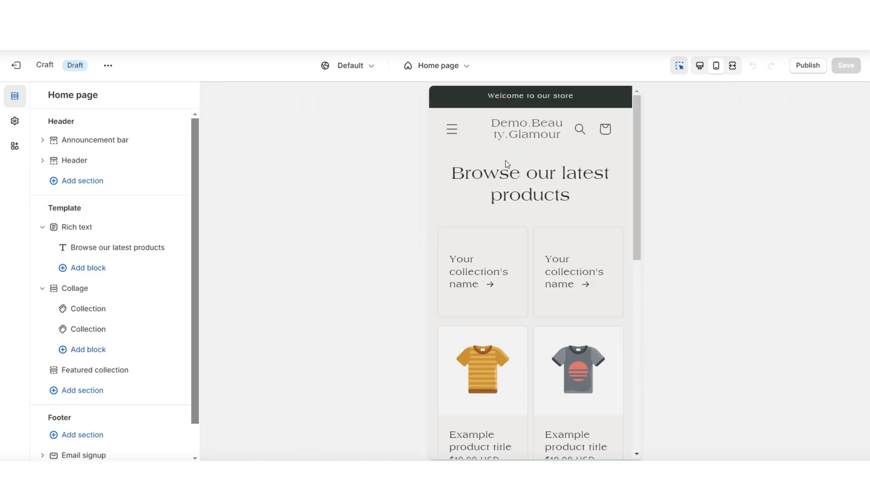
click(452, 131)
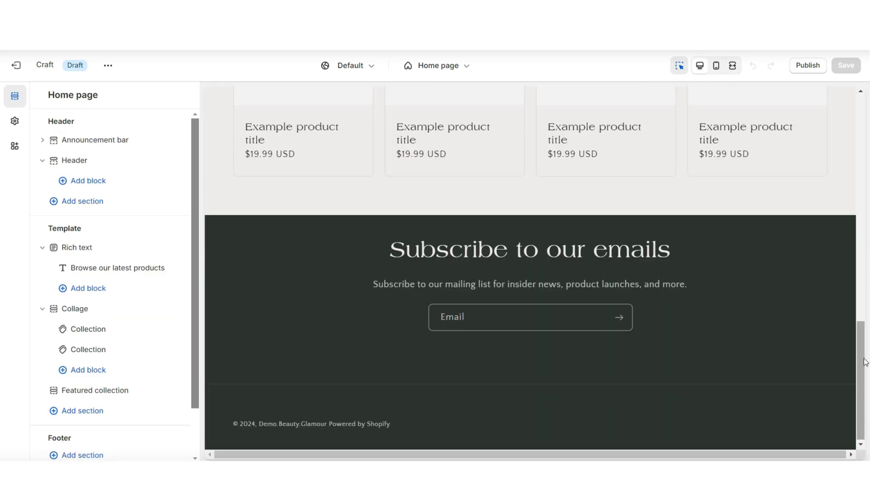
scroll(865, 361, up, 4)
scroll(866, 362, up, 3)
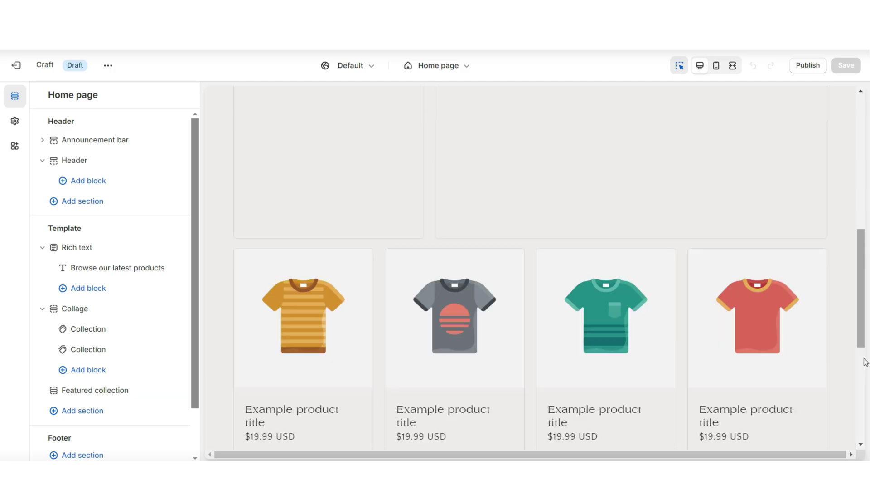
scroll(866, 361, down, 7)
click(233, 306)
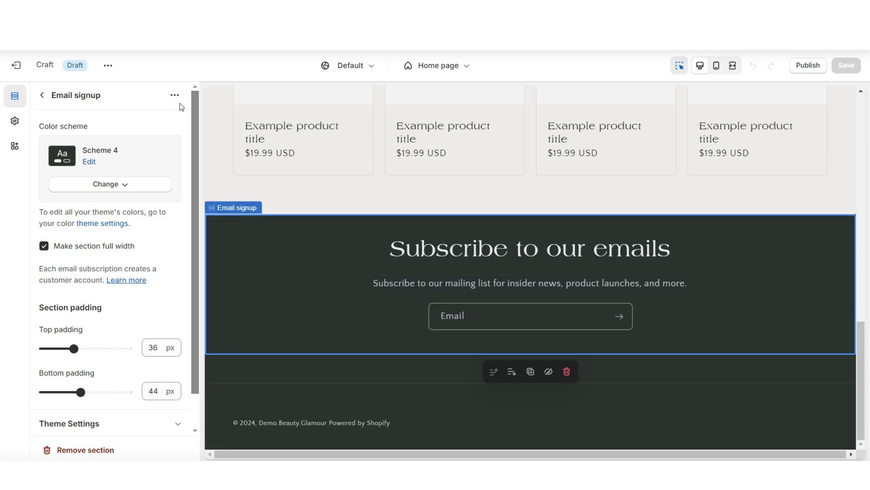
Remove the Email signup, Featured collection and Collage sections and hide Rich text.
click(91, 448)
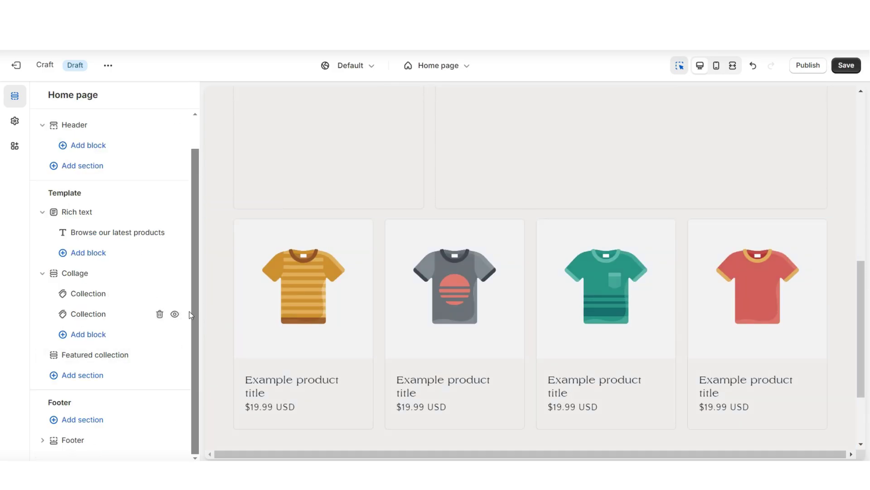
click(239, 297)
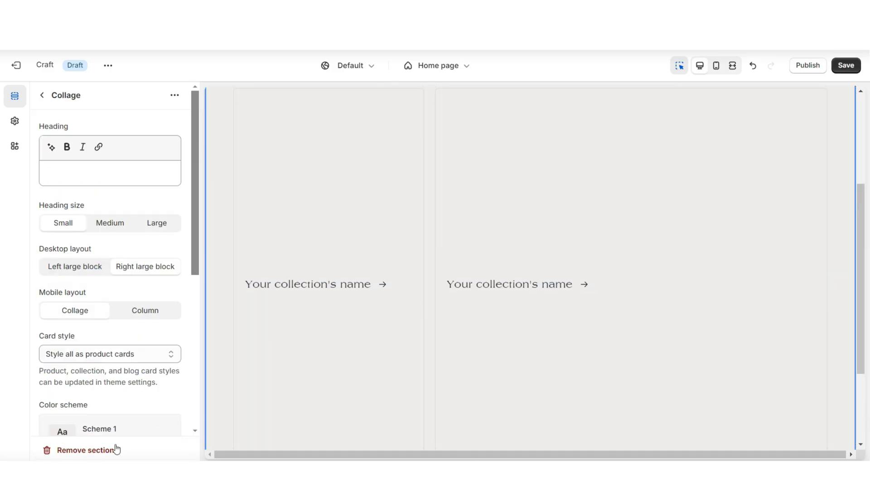
click(94, 455)
click(174, 95)
click(196, 134)
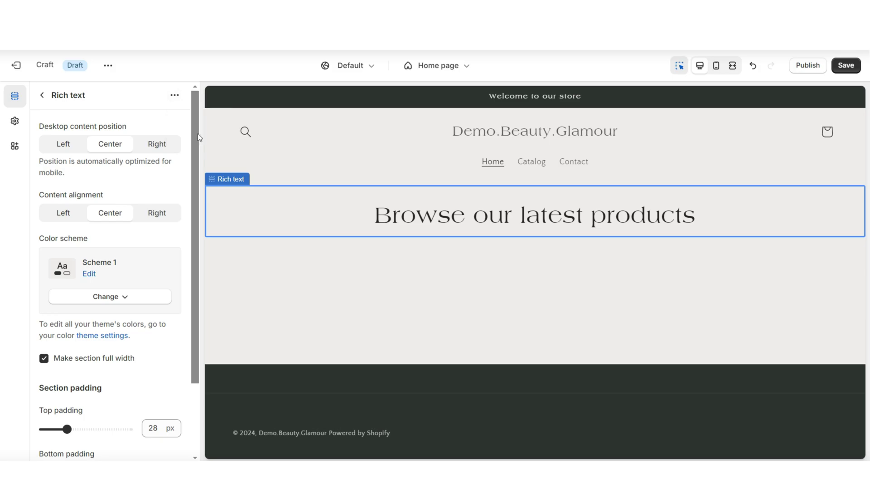
Add an Image with text section to the home page.
click(86, 307)
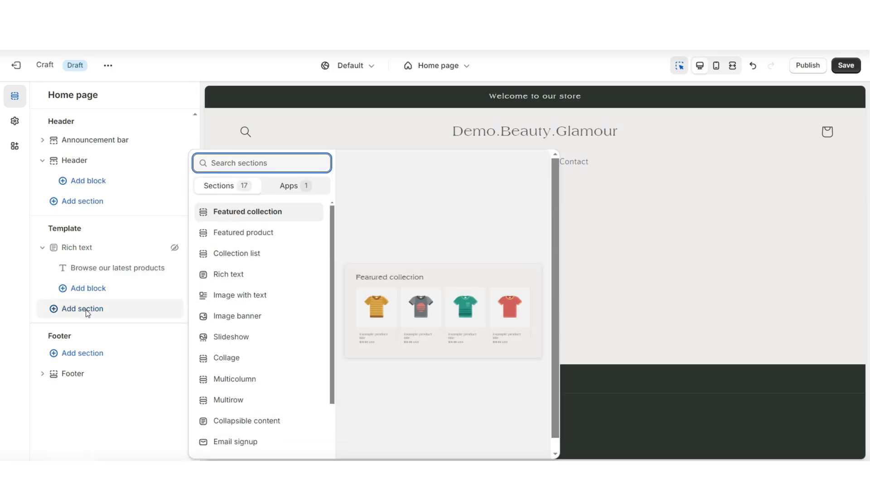
click(260, 297)
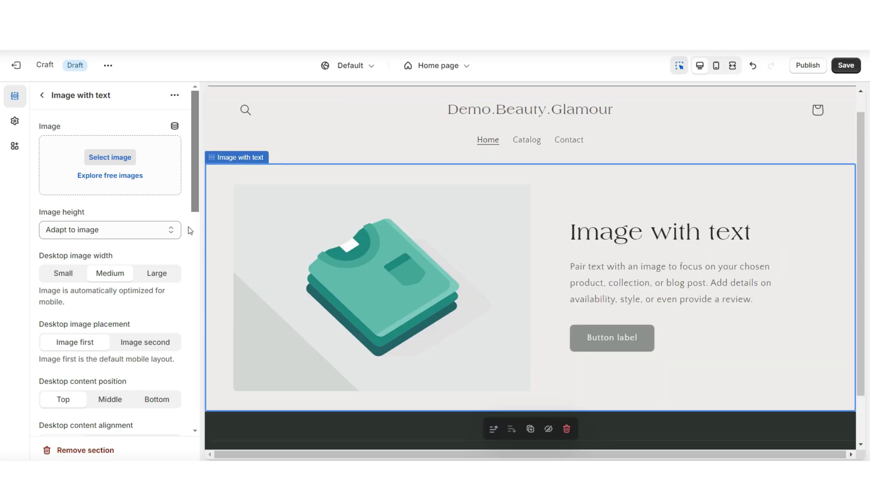
scroll(177, 230, down, 5)
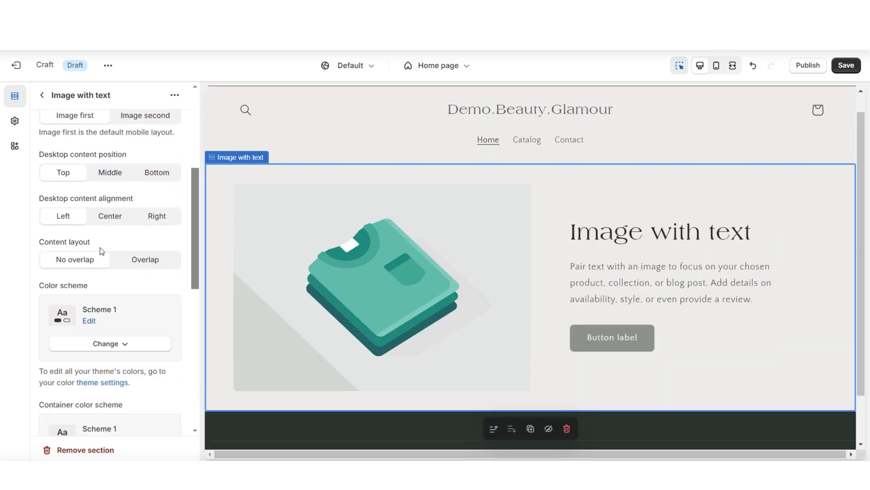
scroll(175, 229, up, 5)
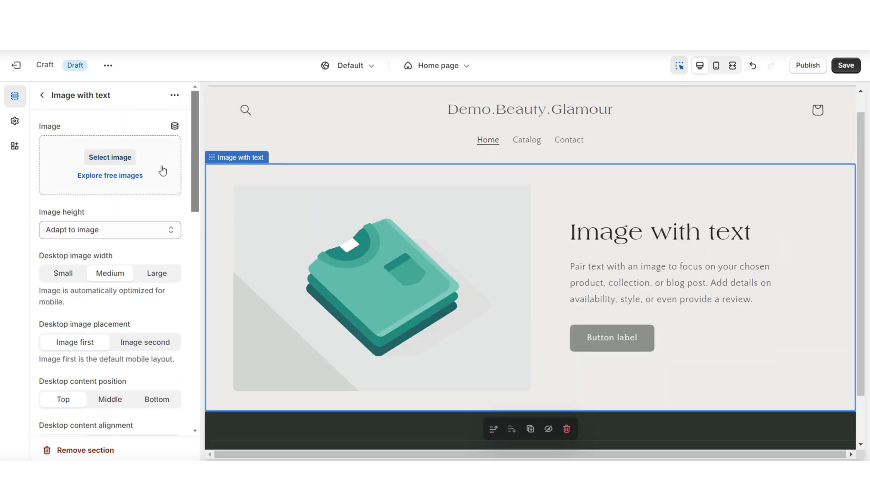
click(42, 95)
click(86, 374)
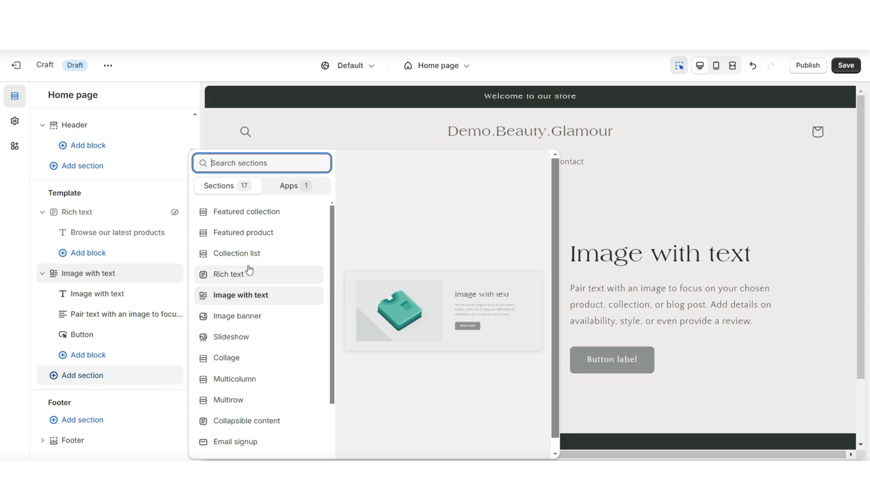
Set the Collection list to two desktop columns and duplicate its cards up to six.
key(Escape)
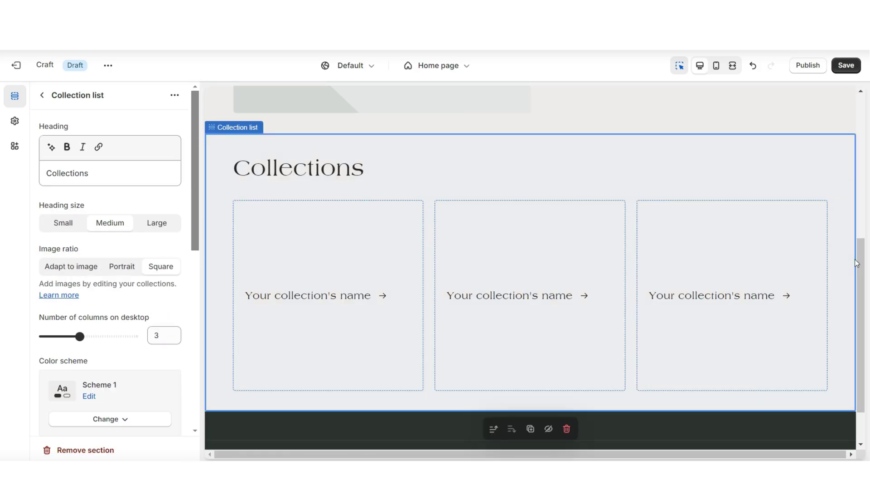
scroll(426, 204, up, 1)
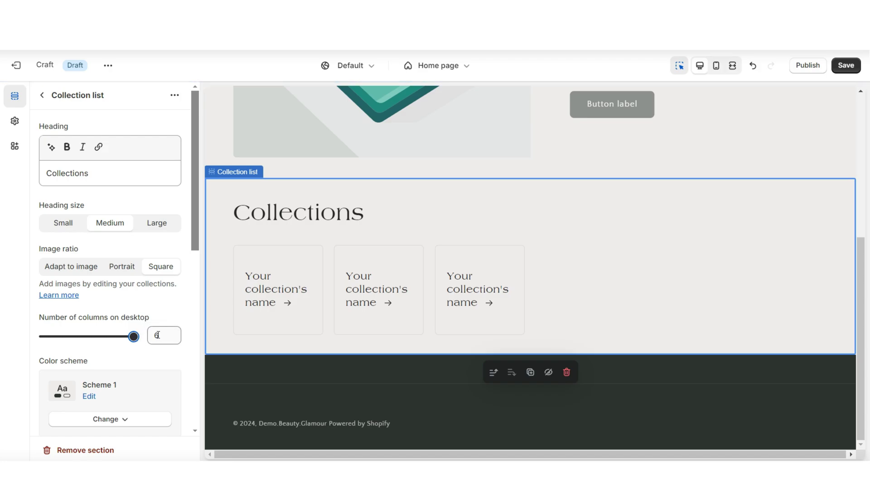
drag(132, 335, 62, 336)
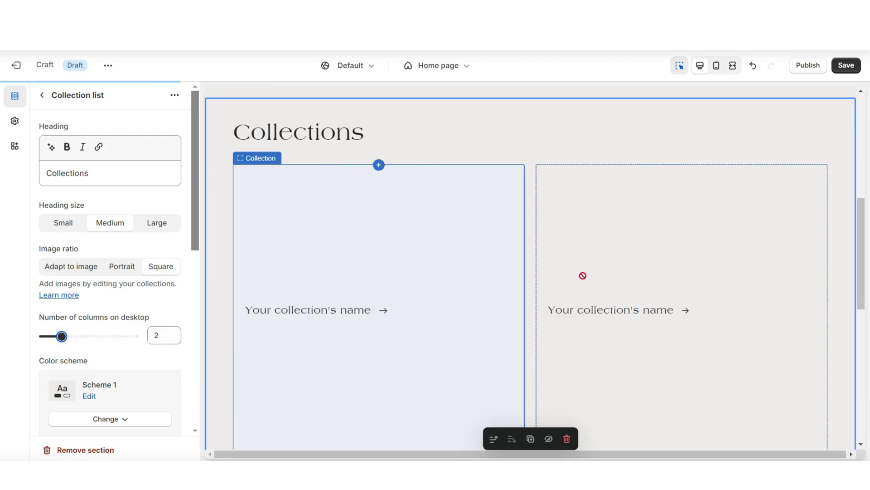
scroll(860, 287, down, 5)
scroll(860, 288, up, 5)
click(480, 290)
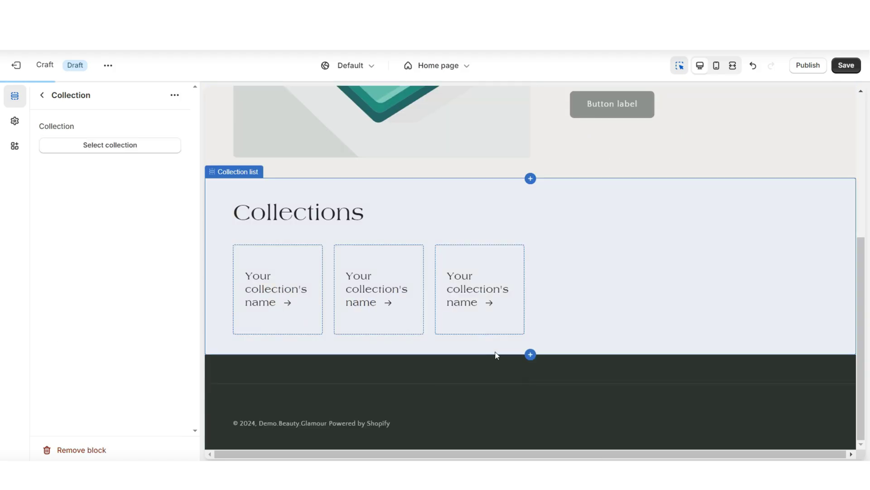
click(480, 352)
click(577, 352)
click(683, 352)
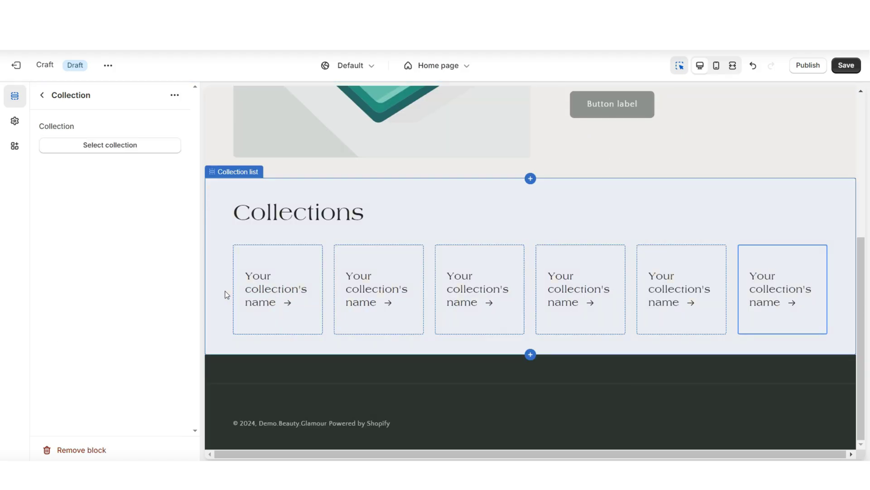
click(224, 290)
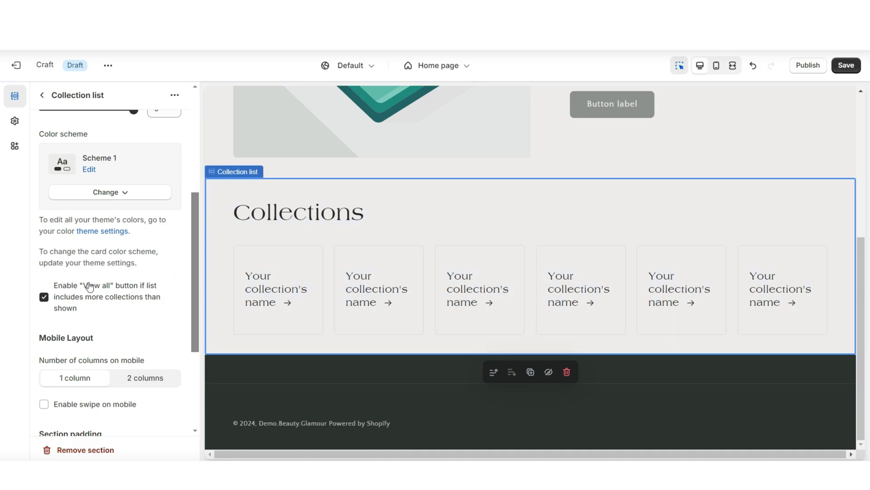
Add a 'Talk about your brand' Rich text section below the Collection list.
click(100, 378)
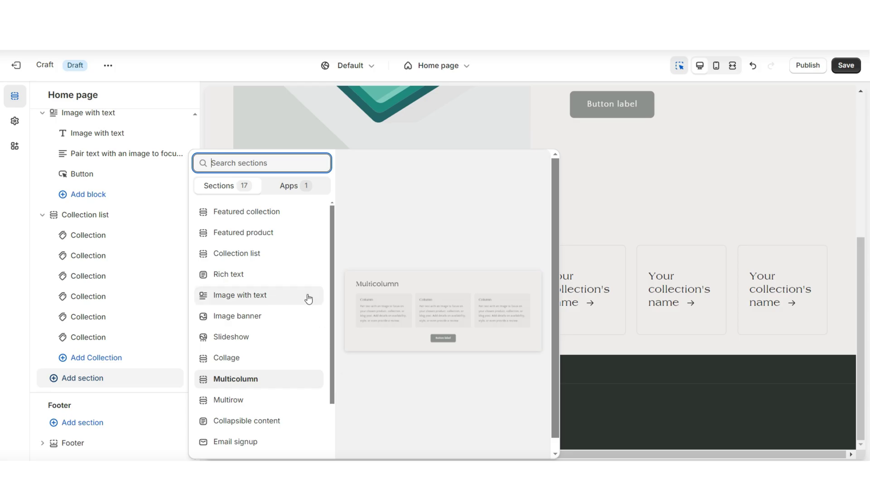
click(275, 282)
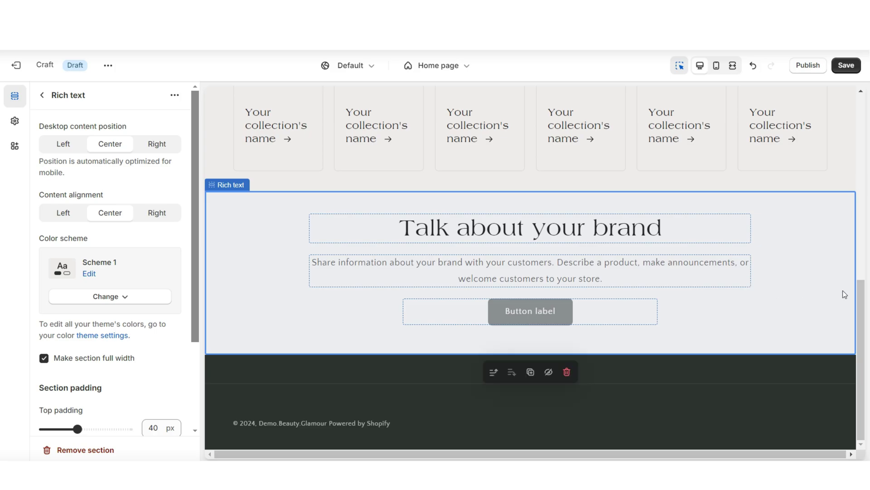
scroll(865, 312, up, 2)
scroll(864, 311, up, 8)
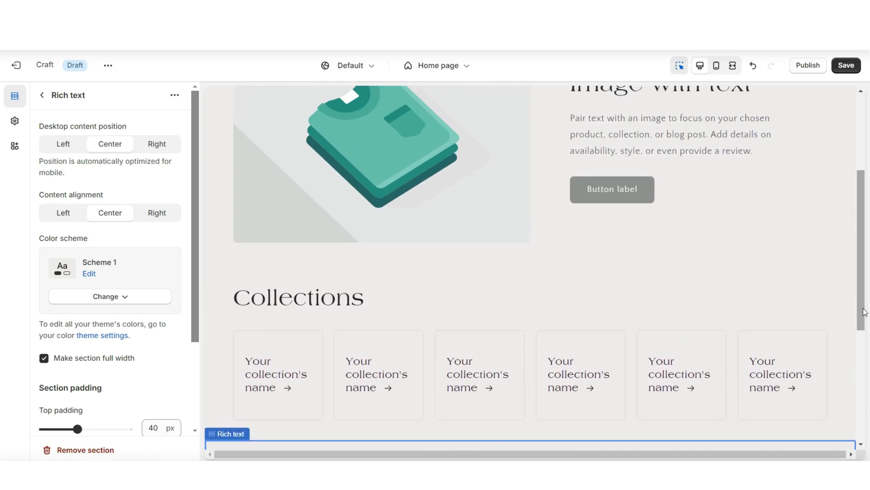
Set the uploaded Logo1 image as the store logo at 220 px desktop width.
click(14, 120)
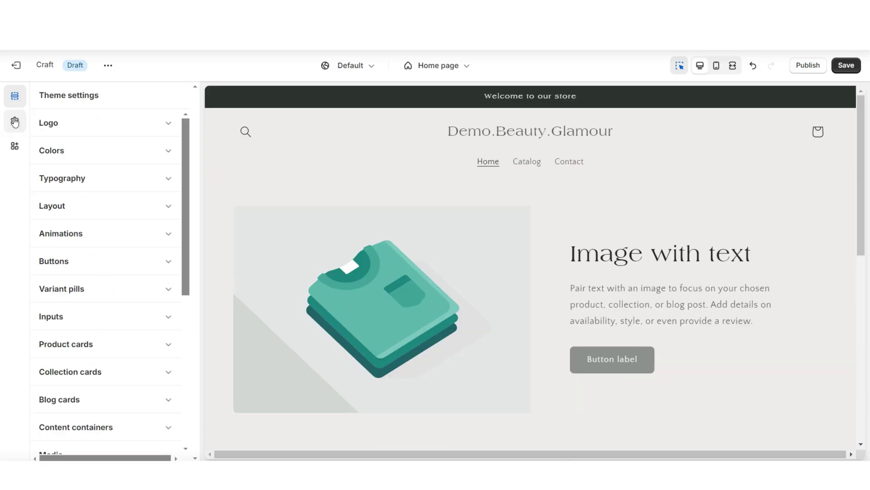
click(72, 130)
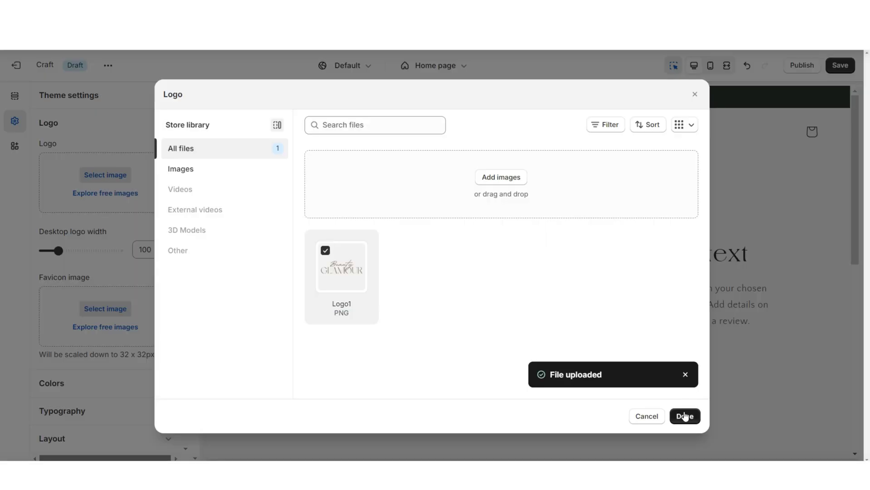
click(684, 413)
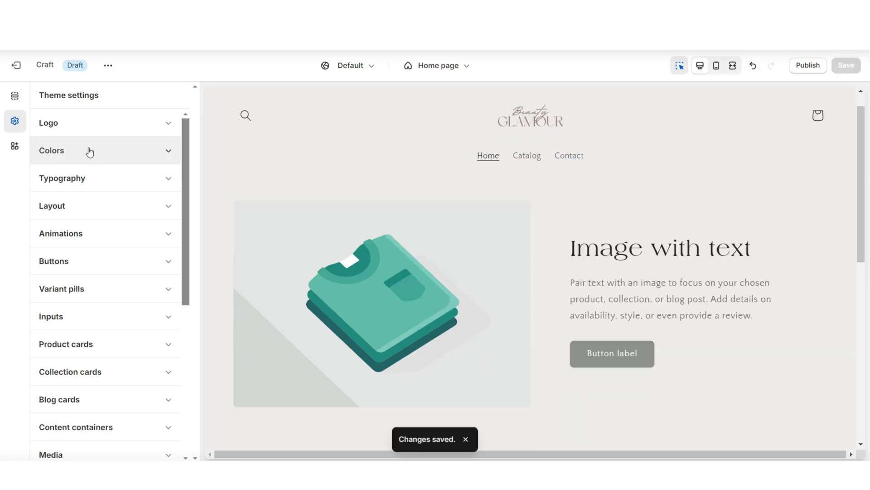
click(90, 152)
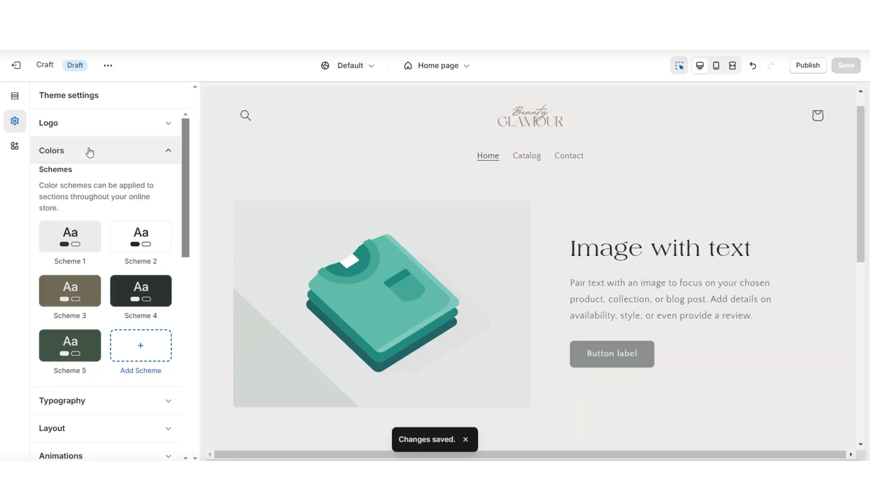
Make Scheme 1's solid buttons brown and recolour Scheme 4's background beige.
click(76, 245)
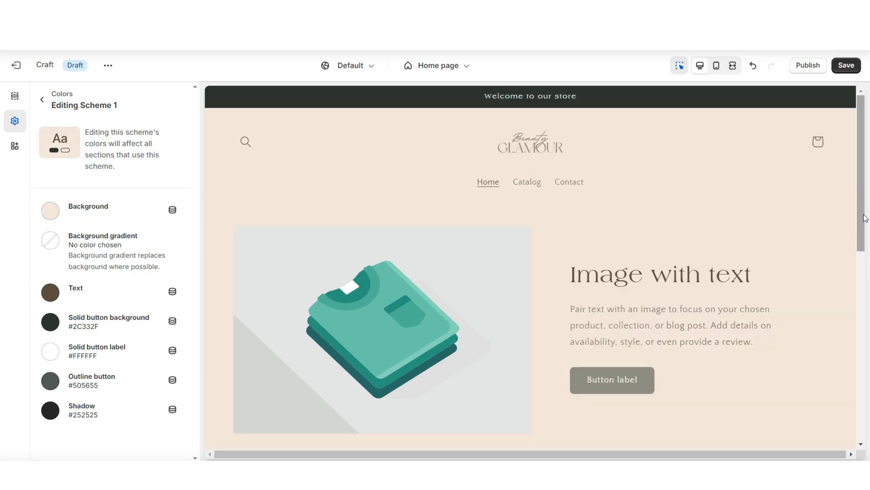
click(56, 324)
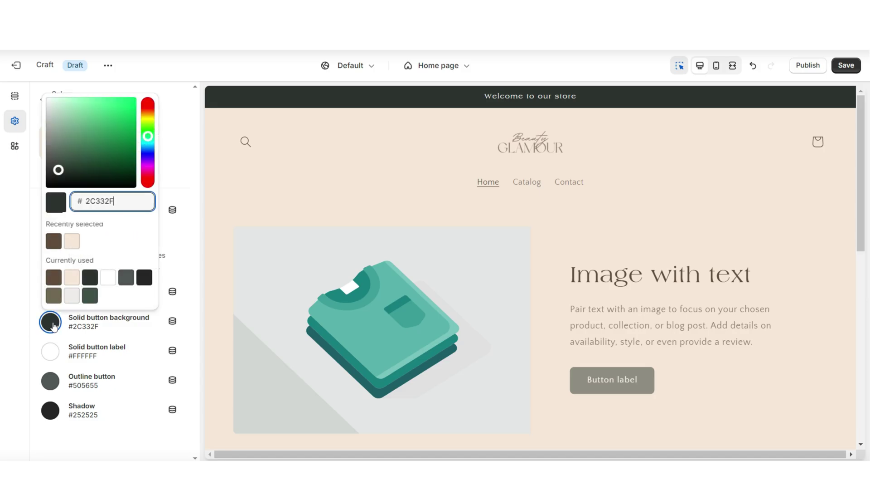
click(22, 340)
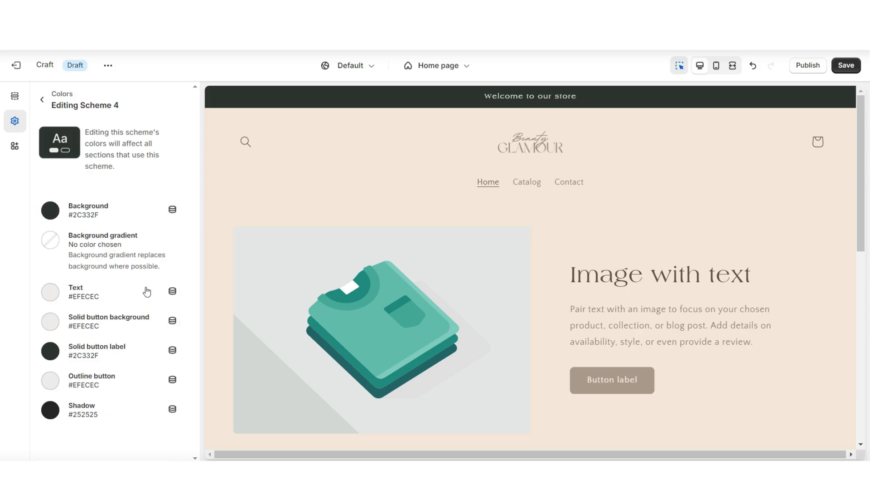
click(50, 210)
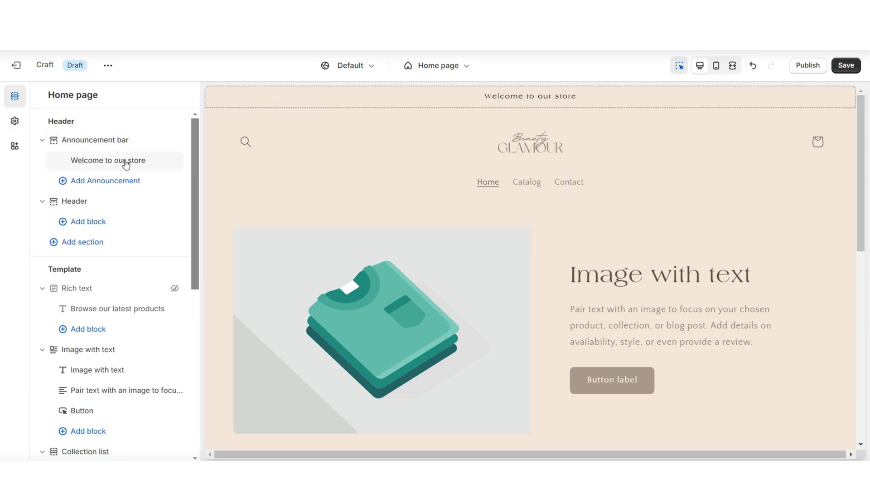
Change the announcement to 'SHOP OUR BRAND NEW LIPS COLLECTION', linked to All collections.
click(125, 164)
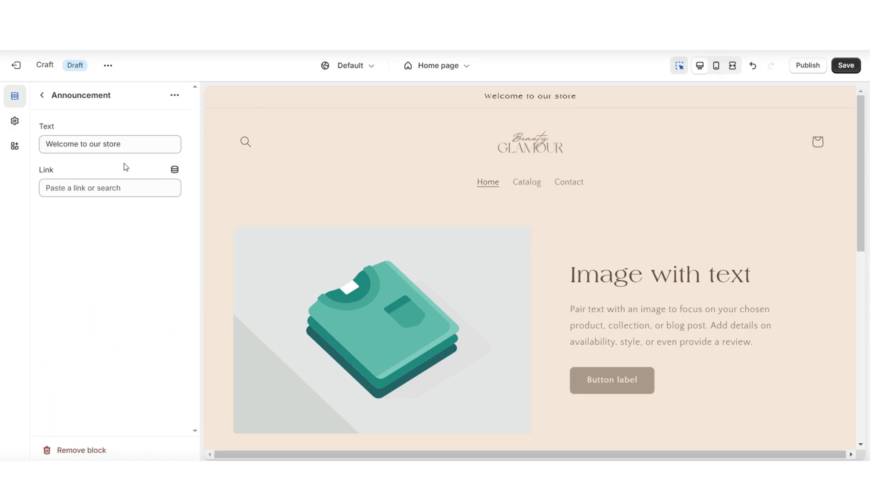
triple_click(102, 144)
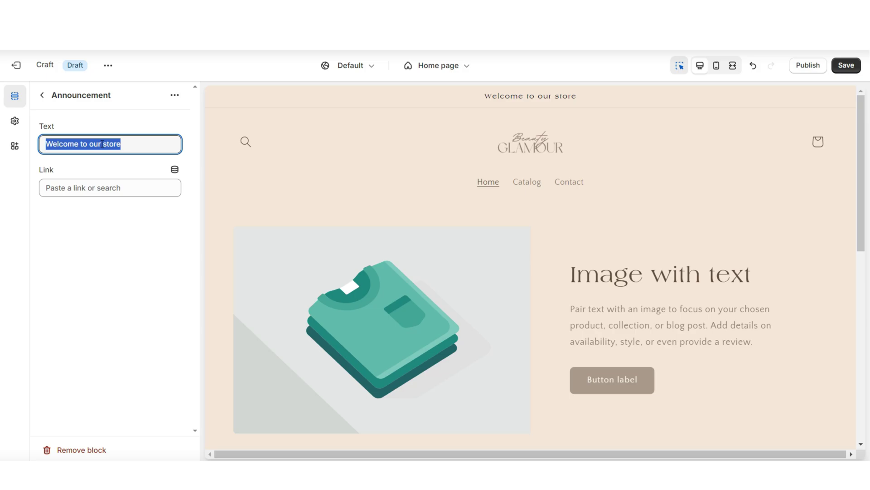
text(SHOP OUR BRAND NEW LIPS COLLECTION)
click(102, 162)
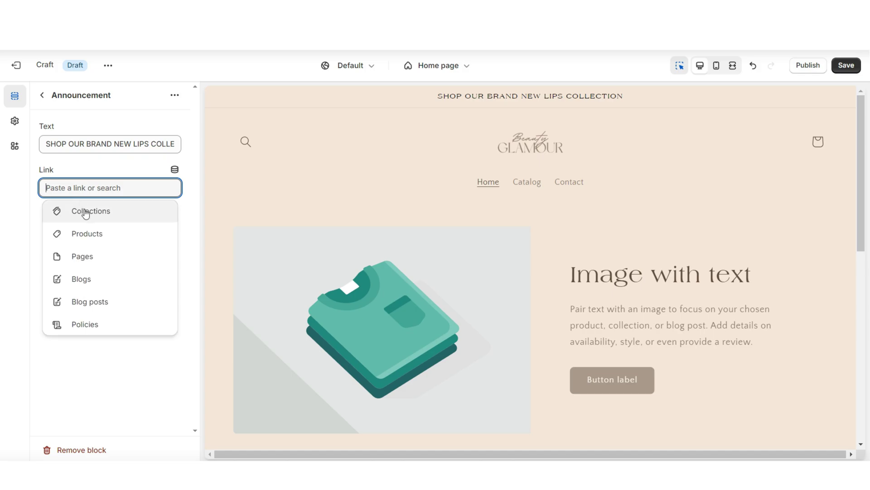
click(85, 210)
click(92, 142)
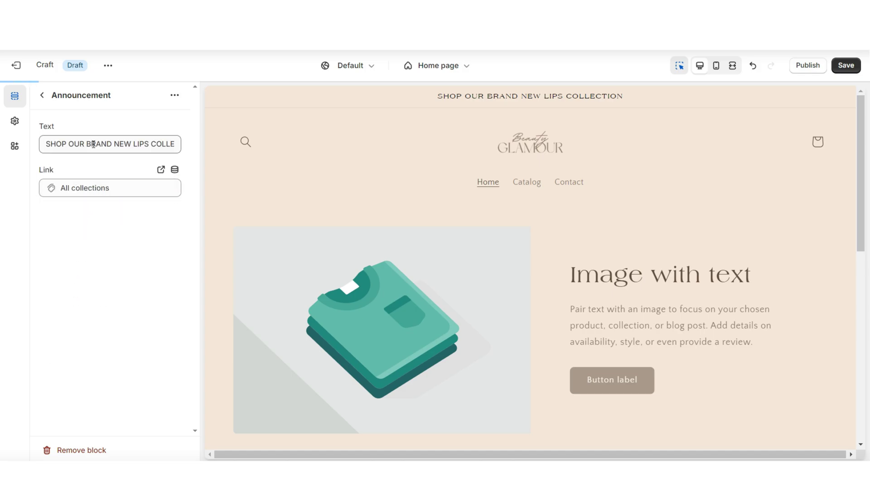
key(Escape)
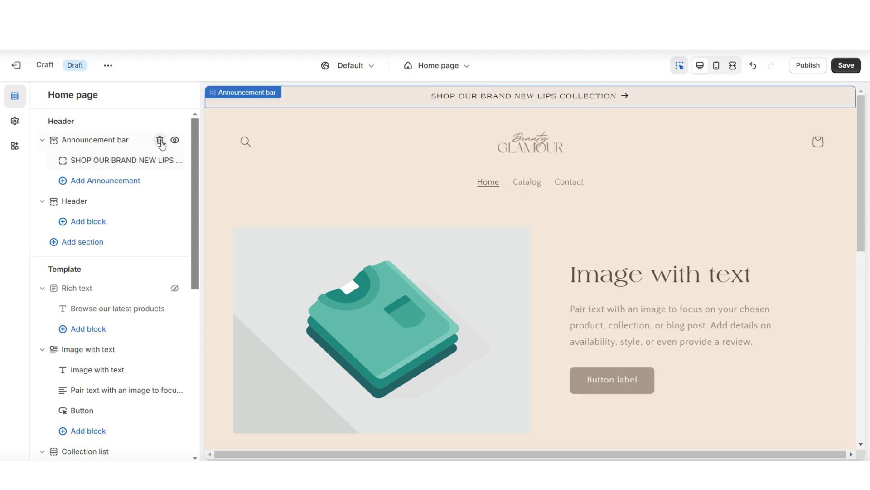
click(160, 141)
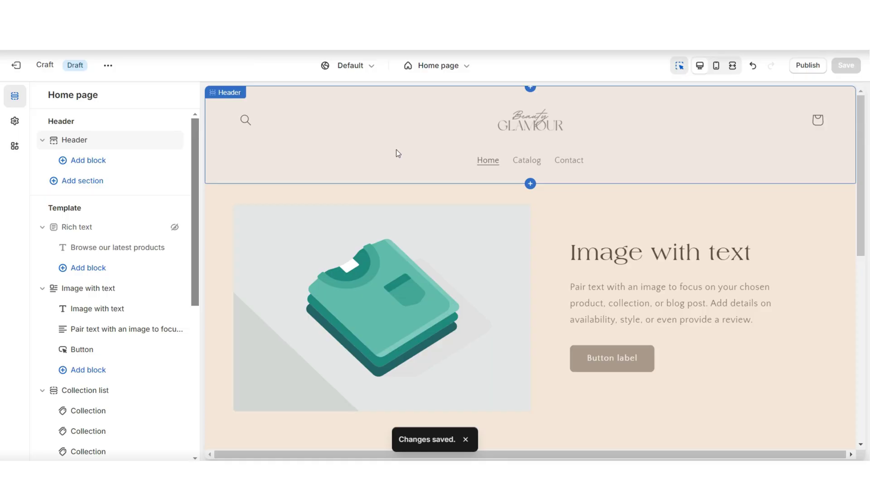
Set the header's desktop logo position to Middle left.
click(397, 149)
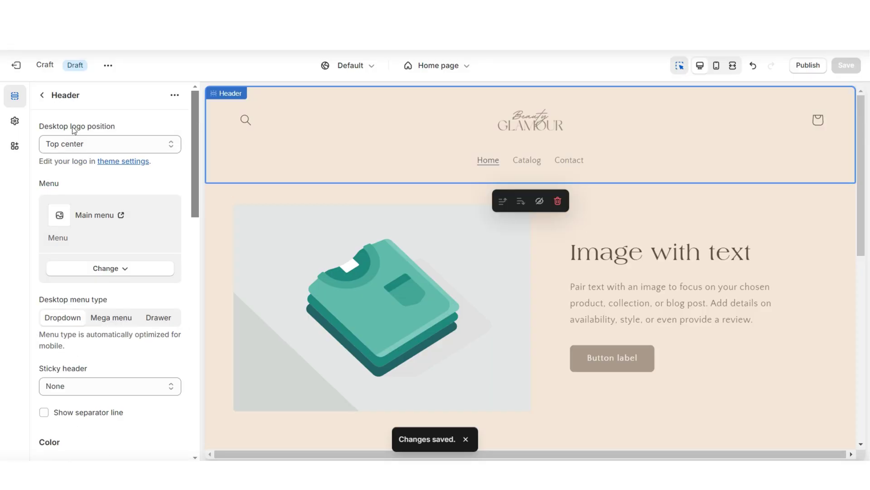
click(76, 145)
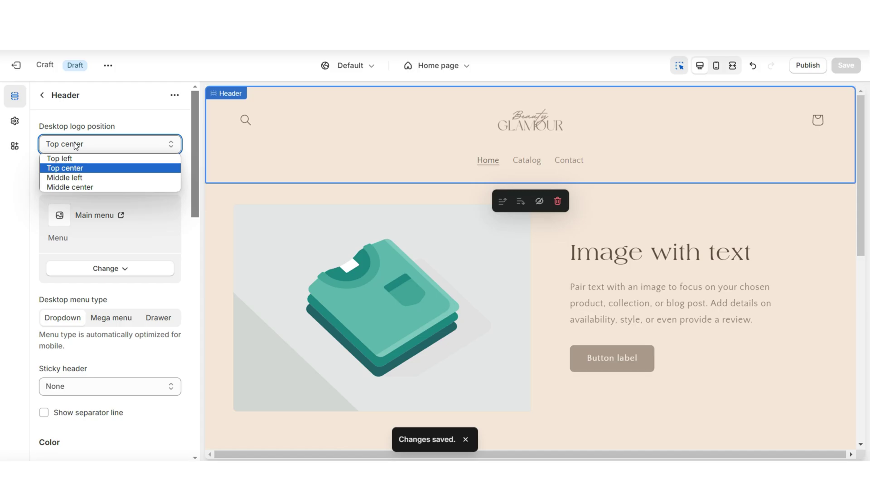
click(91, 177)
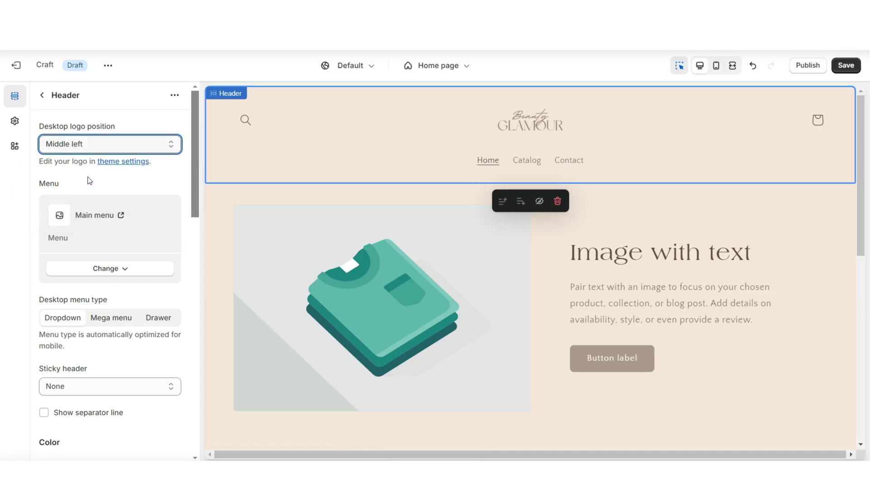
click(252, 207)
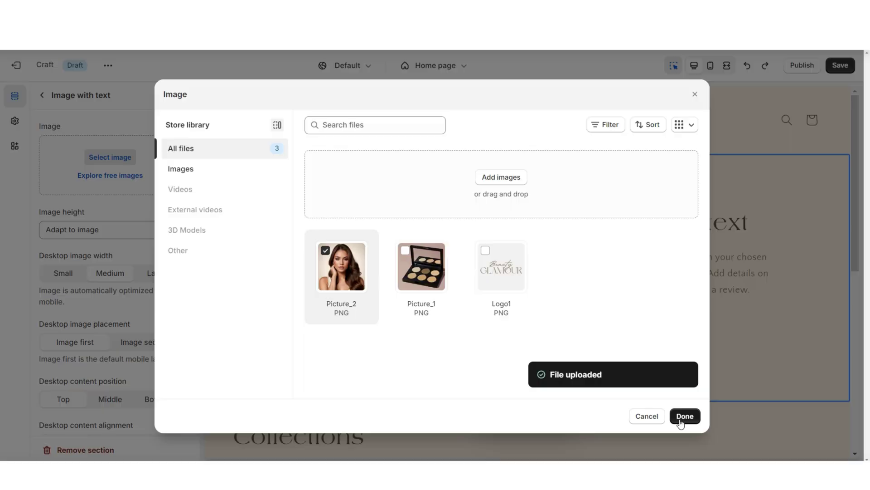
Show Picture_2 in the Image with text section at Small desktop width.
click(684, 414)
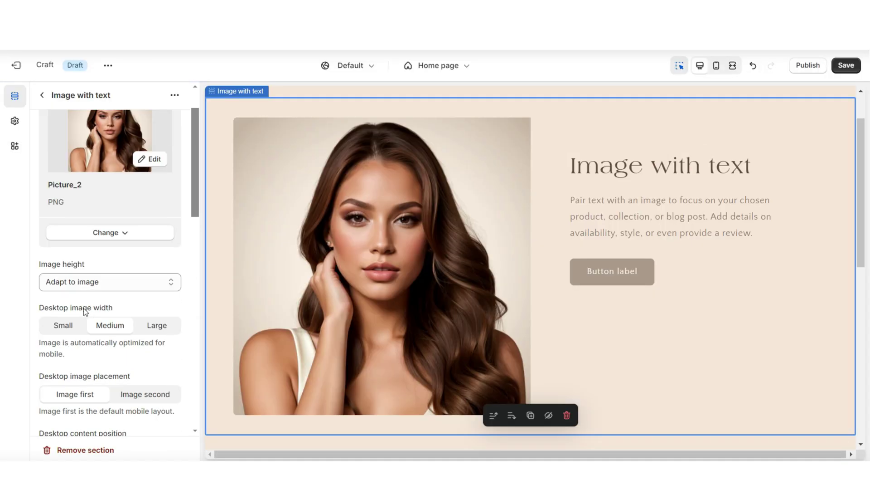
click(66, 330)
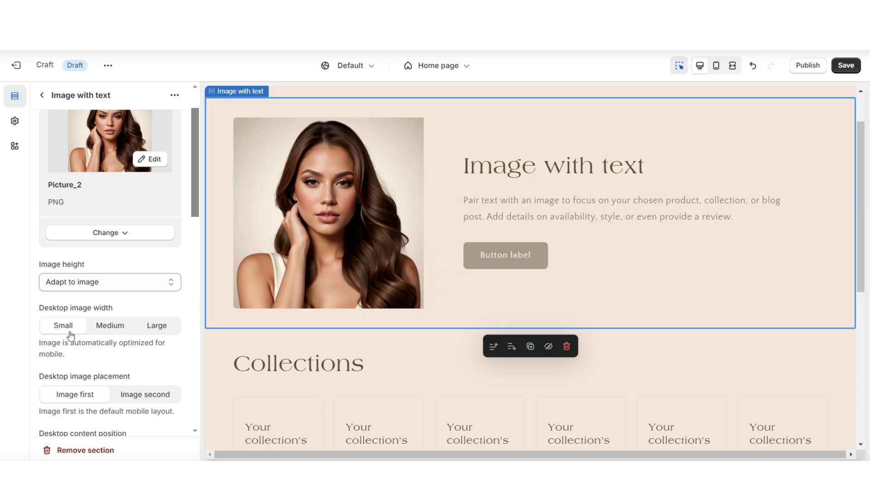
click(15, 121)
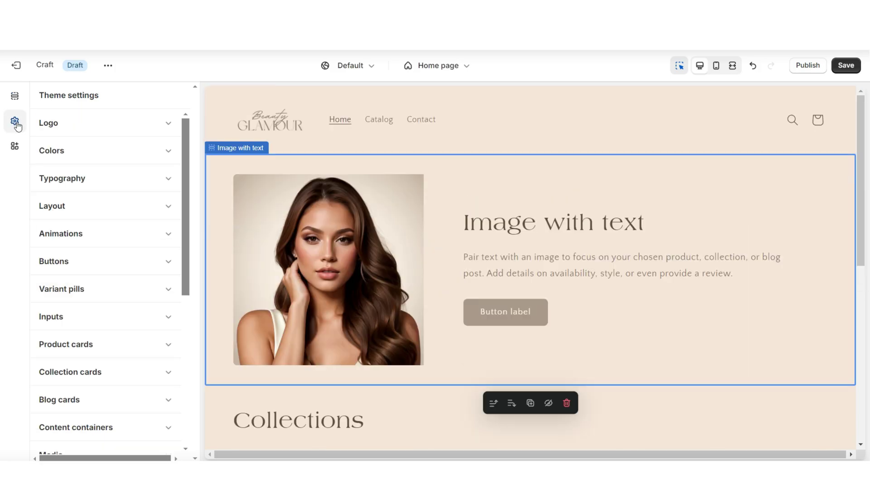
Switch the theme's heading font to a bold sans-serif in Typography settings.
click(59, 178)
scroll(89, 191, down, 2)
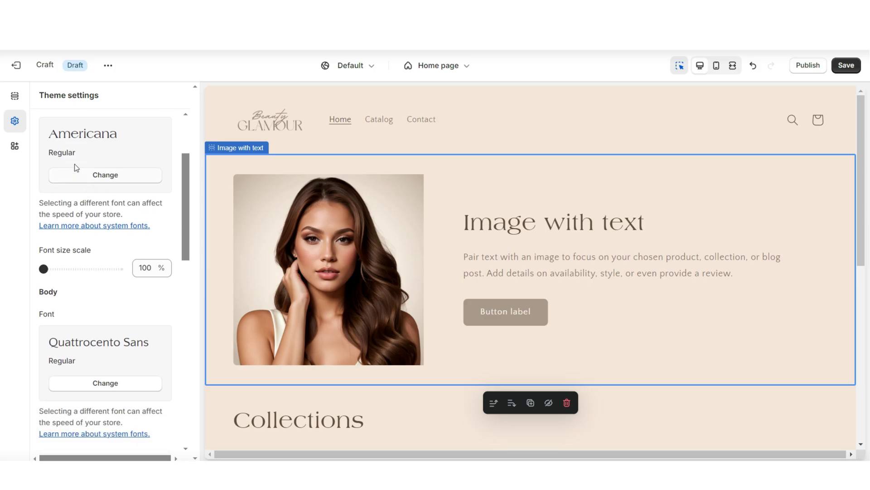
click(105, 175)
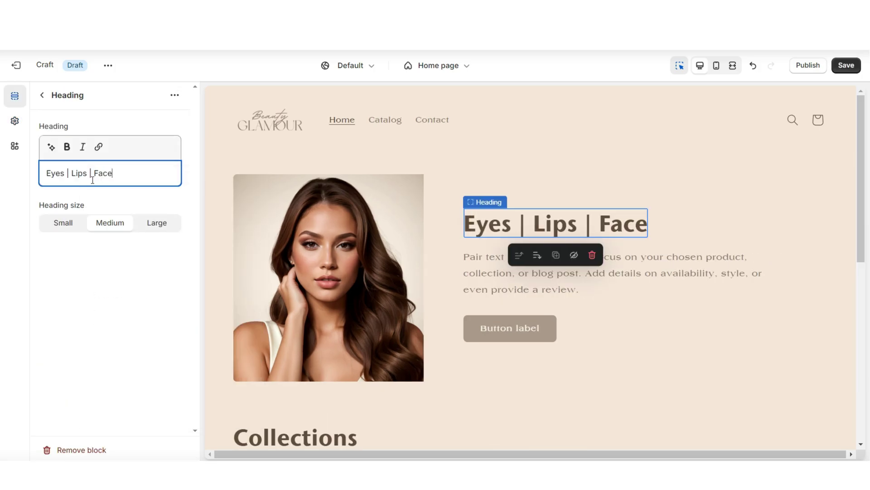
Edit the Image with text section's text block and button, beginning the button's link.
click(484, 282)
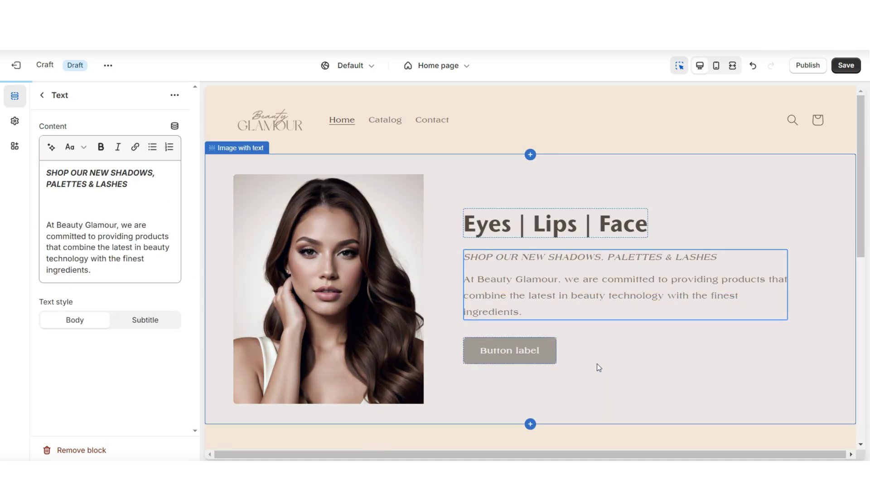
click(526, 347)
click(77, 186)
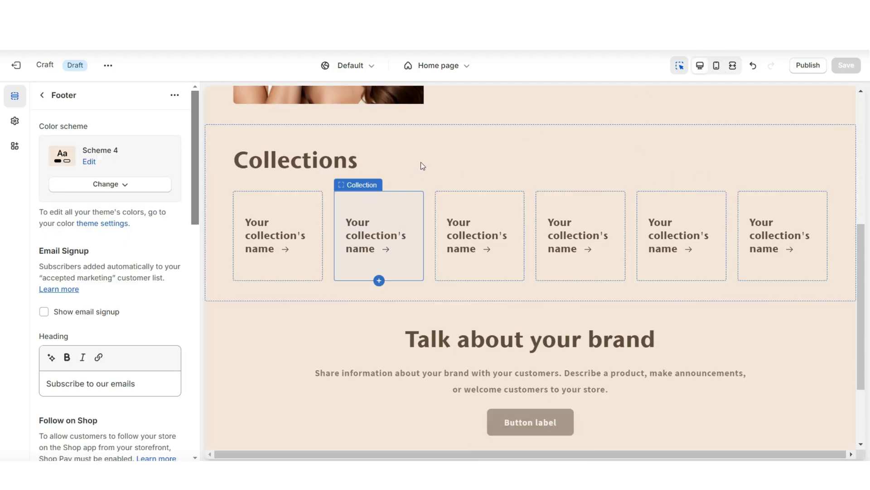
Try small and large heading sizes for the Collections list and review its colour schemes.
click(421, 163)
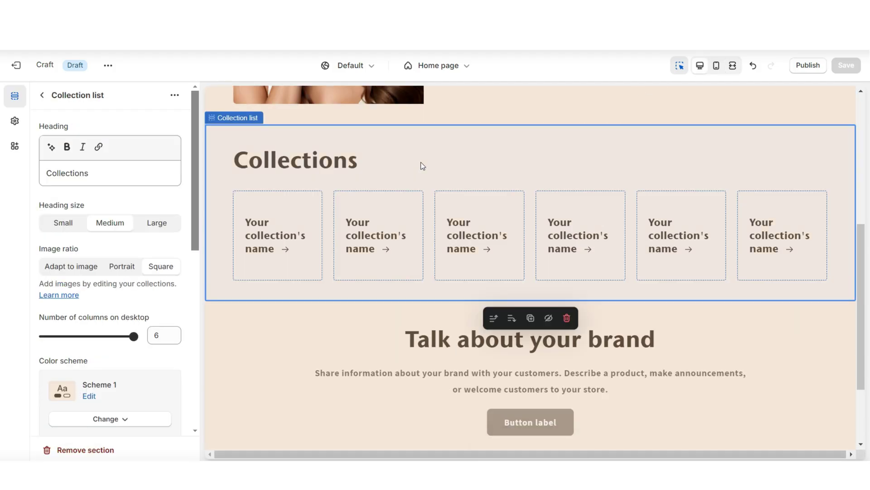
double_click(75, 172)
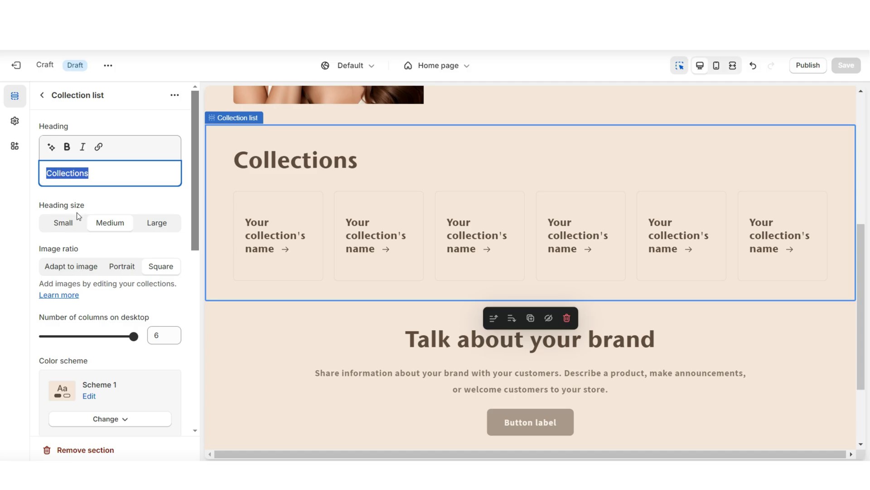
click(64, 223)
click(155, 223)
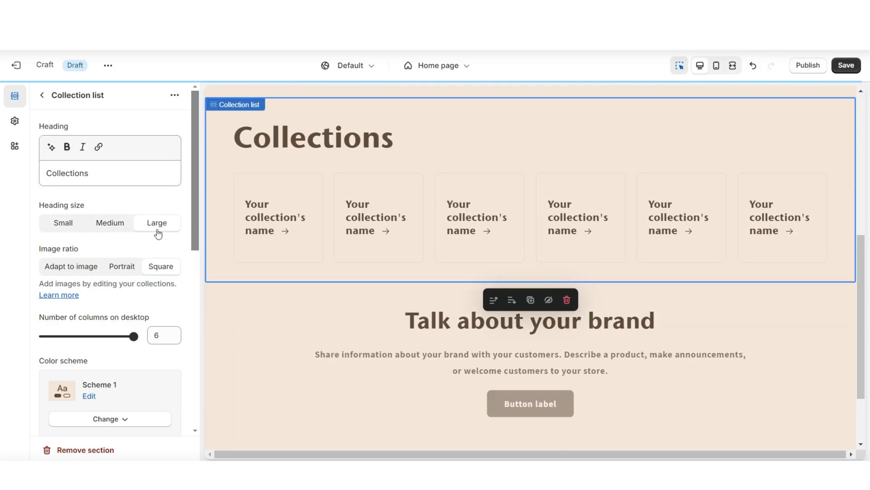
scroll(73, 204, down, 4)
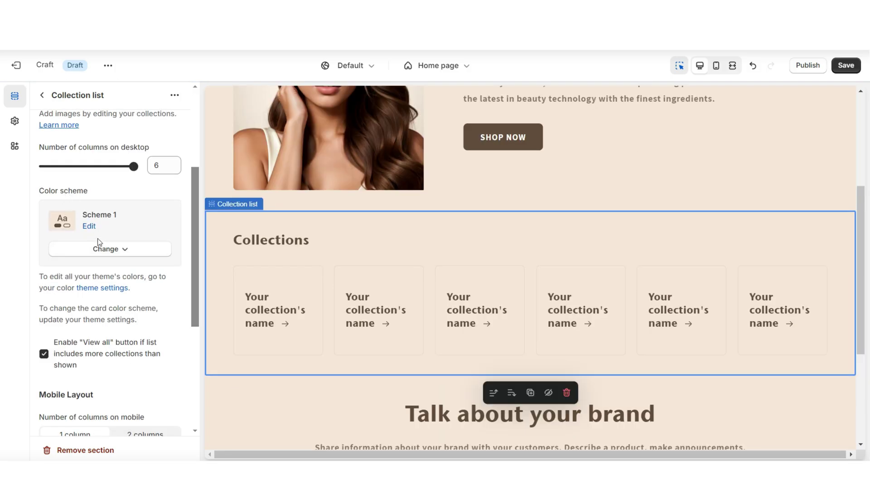
click(99, 249)
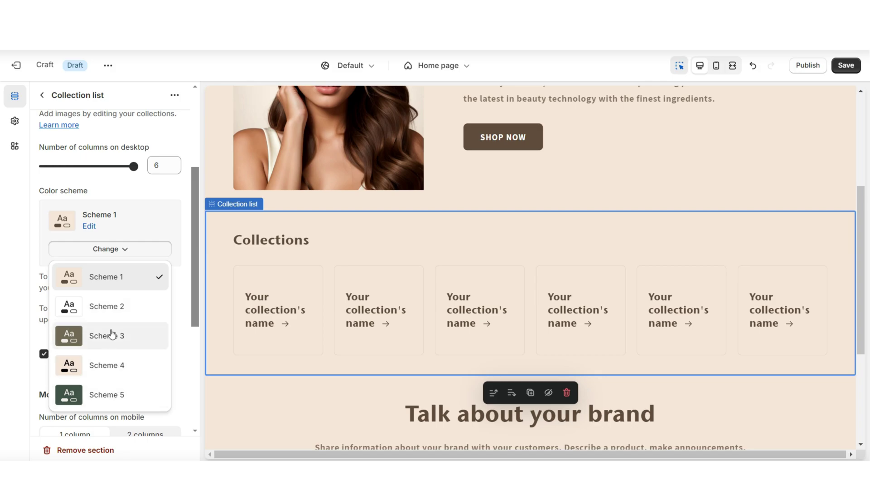
scroll(43, 252, down, 3)
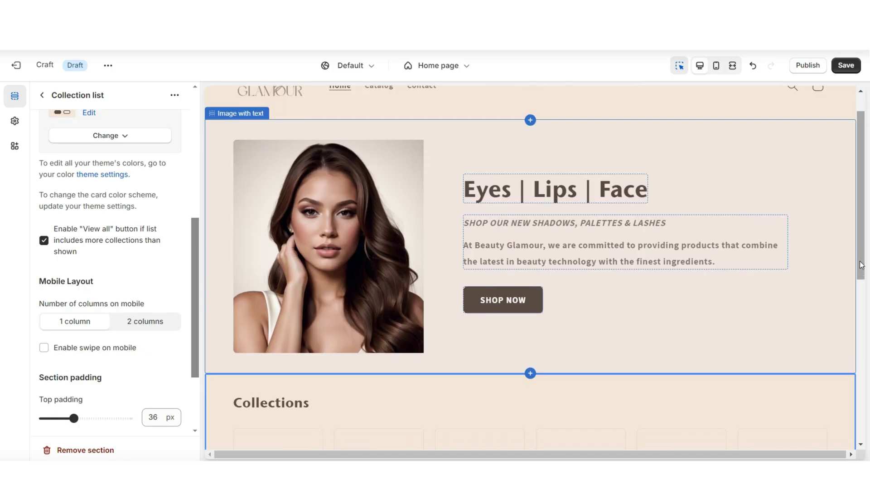
scroll(150, 212, down, 3)
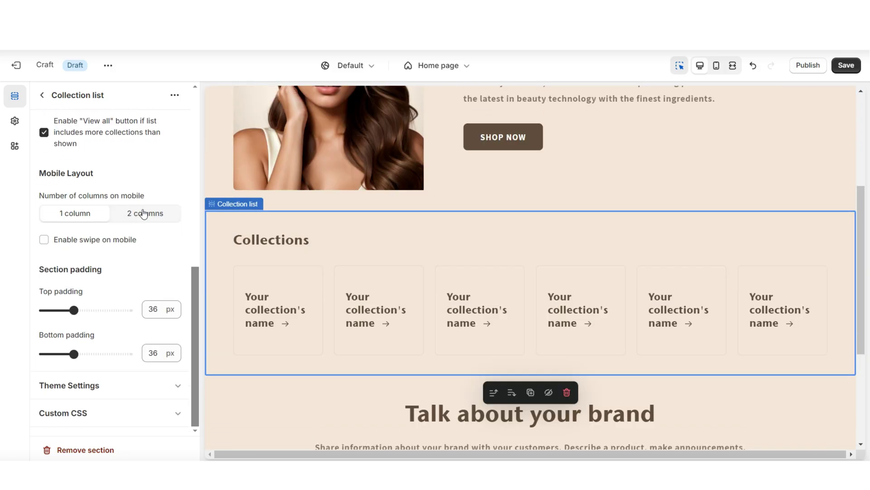
scroll(128, 206, up, 1)
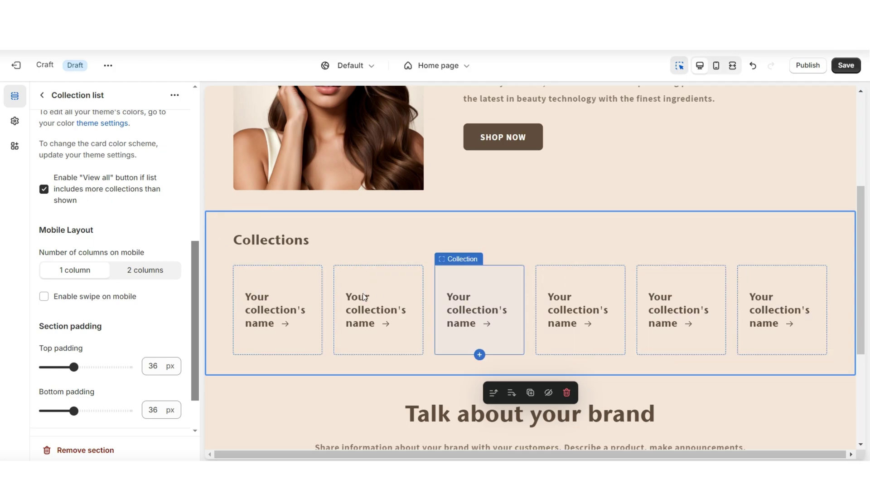
scroll(101, 213, down, 3)
Preview the homepage on mobile and enable swipe for the collection list.
click(717, 65)
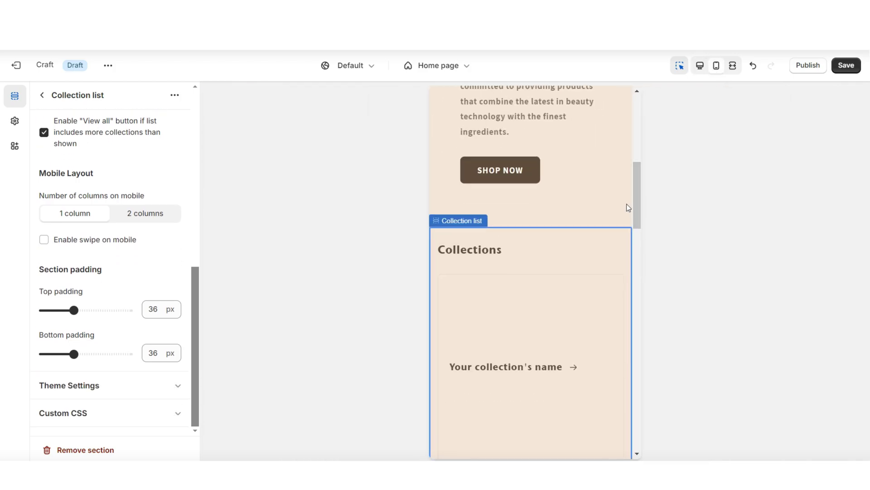
scroll(639, 208, down, 10)
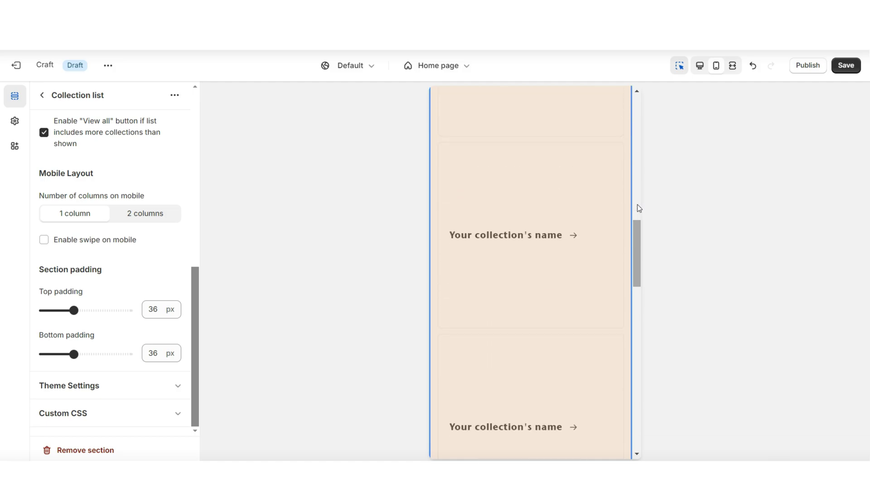
scroll(635, 157, down, 5)
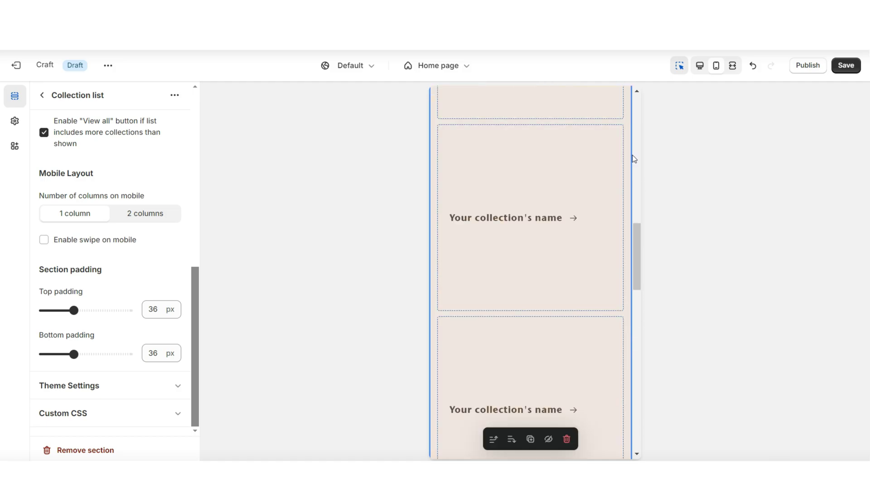
scroll(634, 159, down, 5)
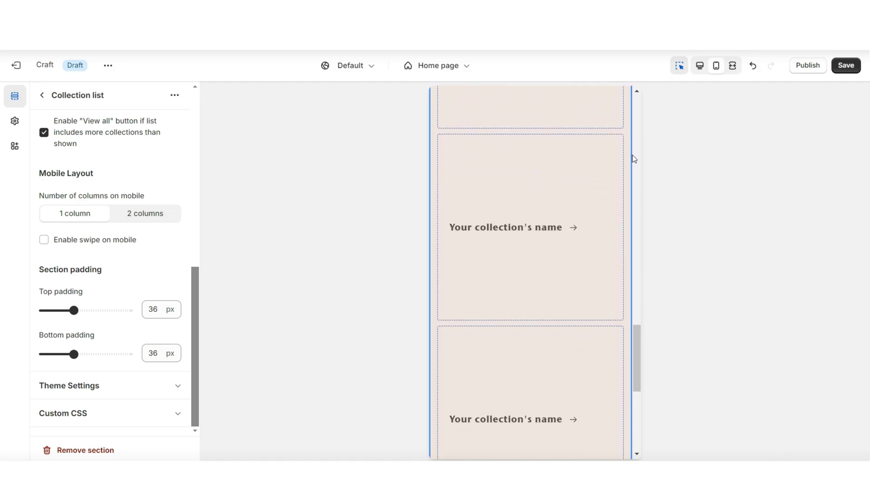
click(44, 240)
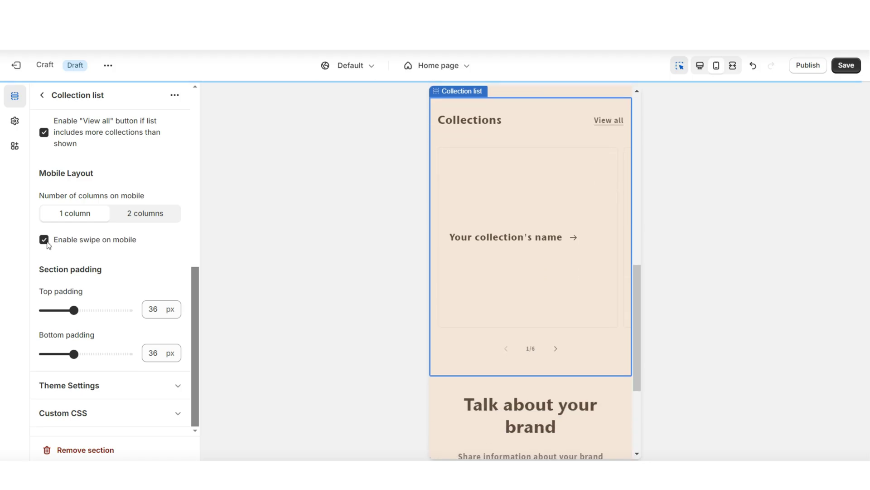
scroll(550, 330, down, 2)
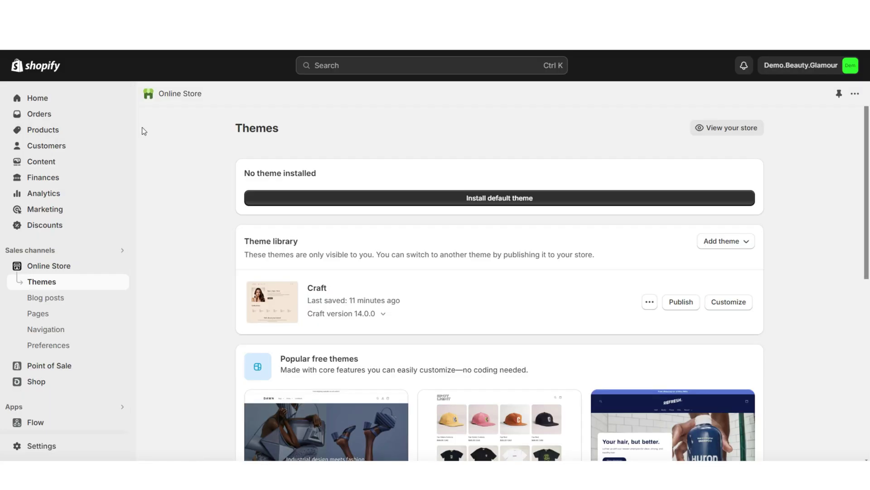
Start a new collection titled 'Palettes' under Products > Collections.
click(114, 132)
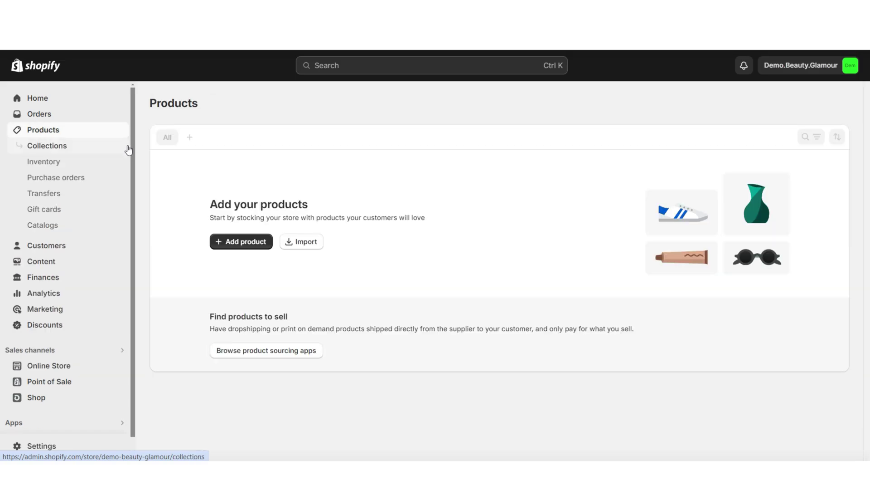
click(104, 144)
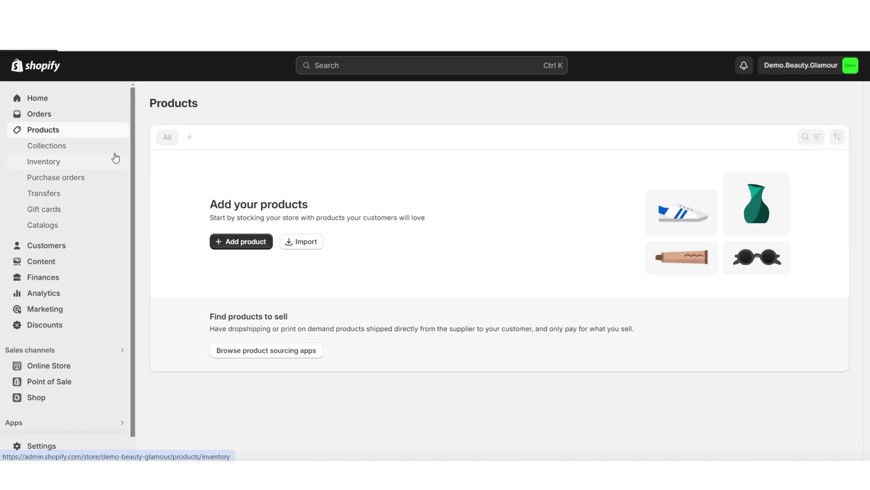
click(818, 107)
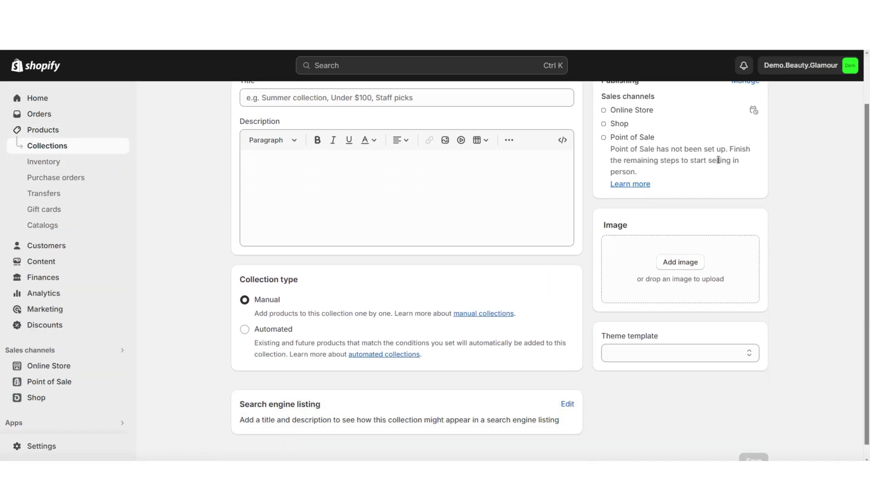
text(Palettes)
click(262, 211)
scroll(281, 209, down, 2)
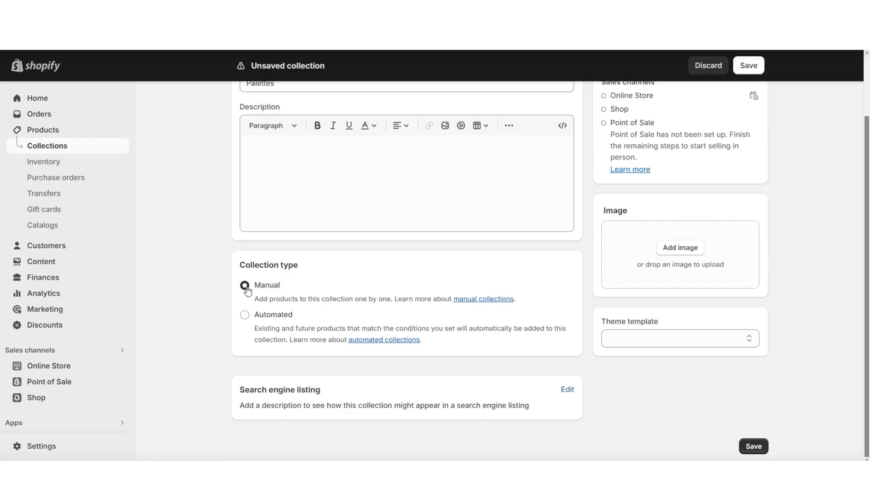
Make the Palettes collection manual instead of automated and save it.
click(246, 314)
scroll(225, 287, down, 2)
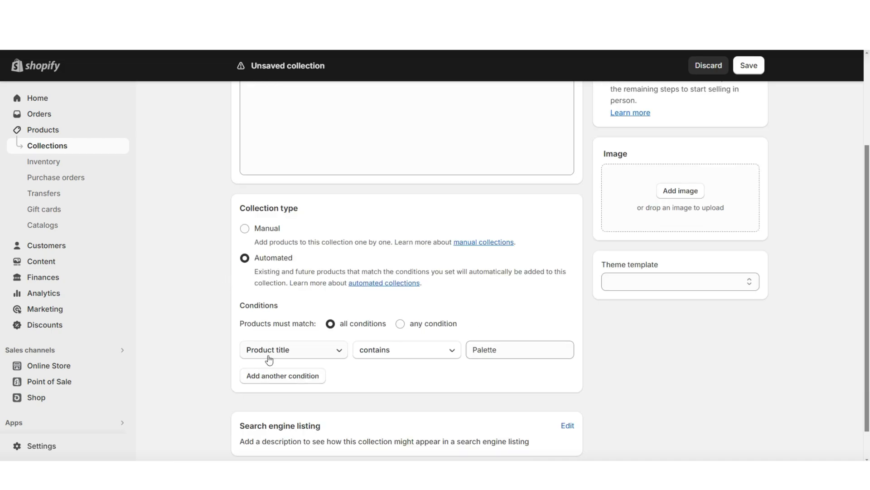
click(493, 352)
double_click(493, 352)
click(236, 387)
scroll(236, 387, up, 1)
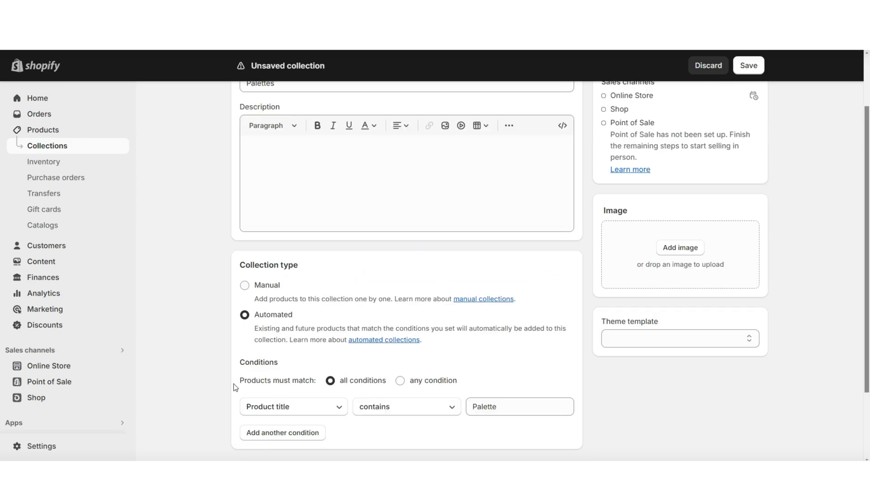
scroll(235, 387, up, 2)
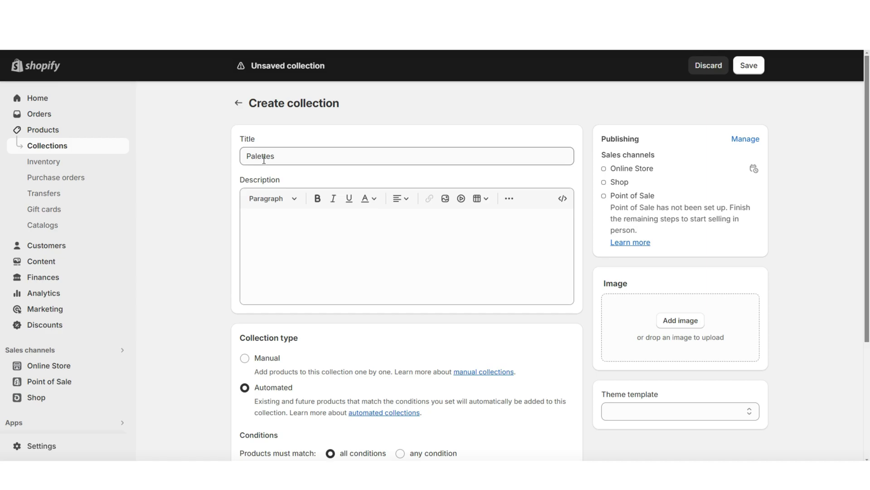
scroll(224, 348, down, 2)
scroll(293, 371, up, 2)
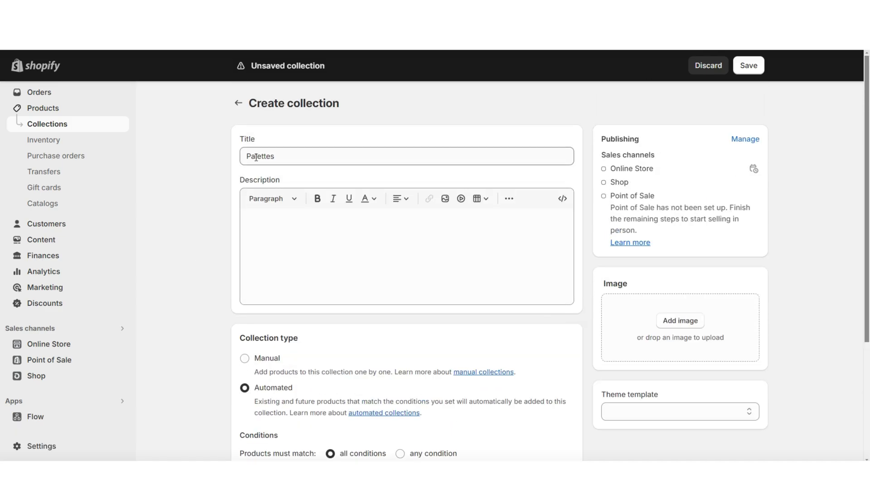
click(245, 359)
click(749, 65)
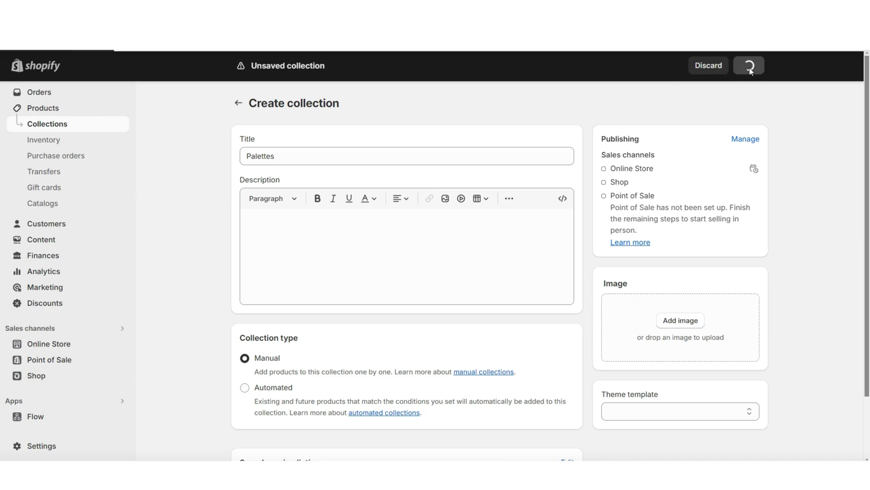
Assign the Eyeshadow product to Palettes, then select the first homepage collection card.
click(97, 123)
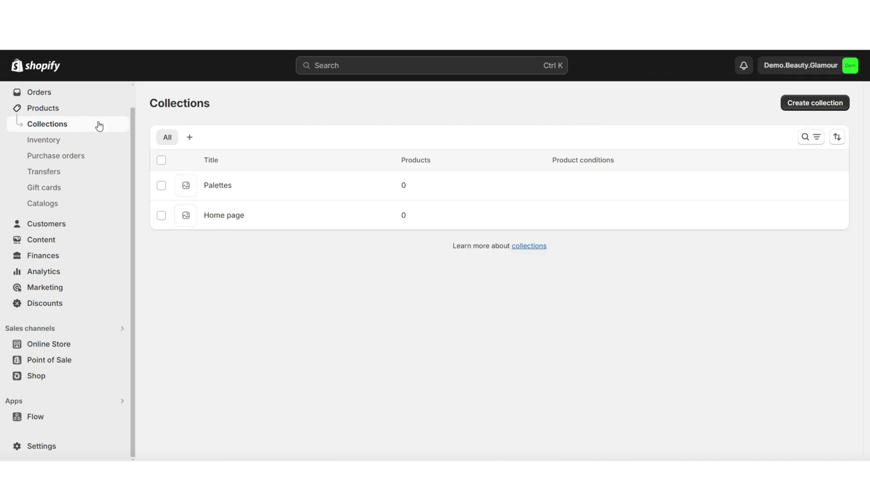
click(84, 113)
click(220, 241)
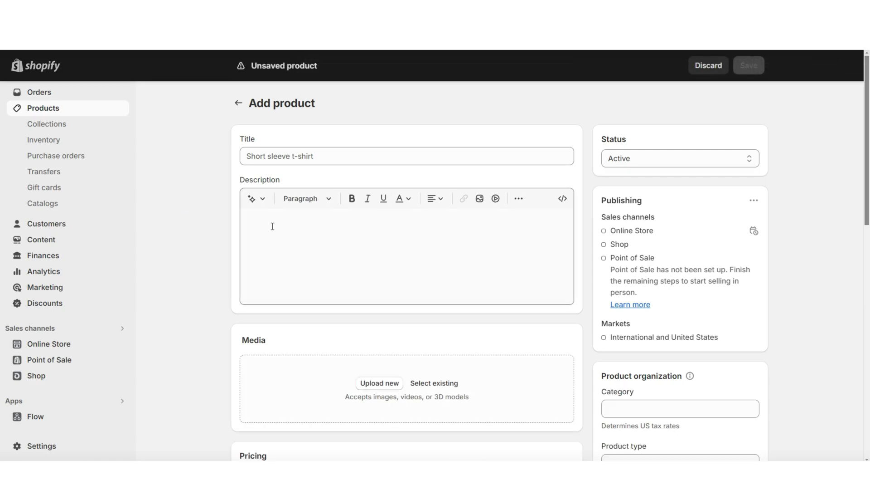
scroll(273, 226, down, 5)
scroll(319, 172, down, 6)
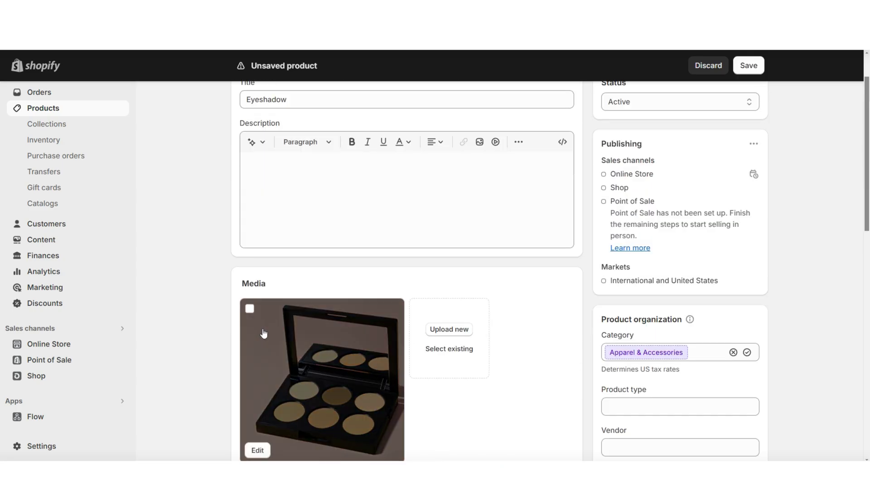
scroll(777, 288, down, 5)
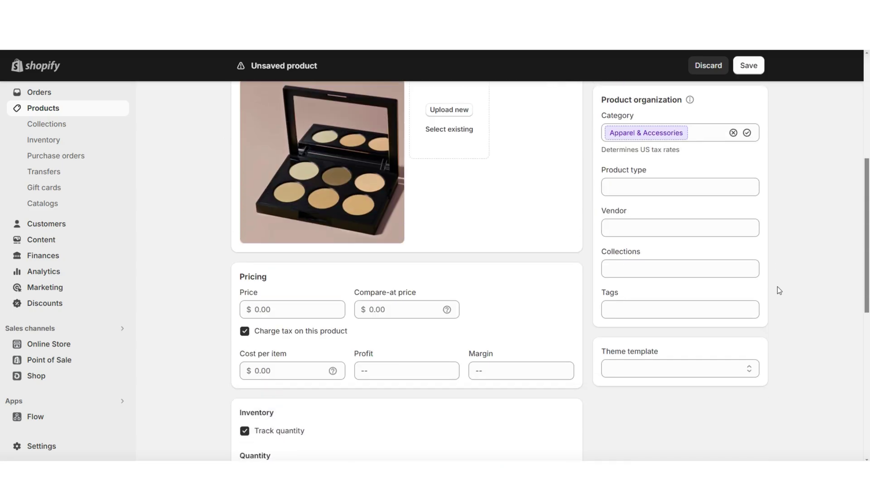
click(635, 262)
click(616, 311)
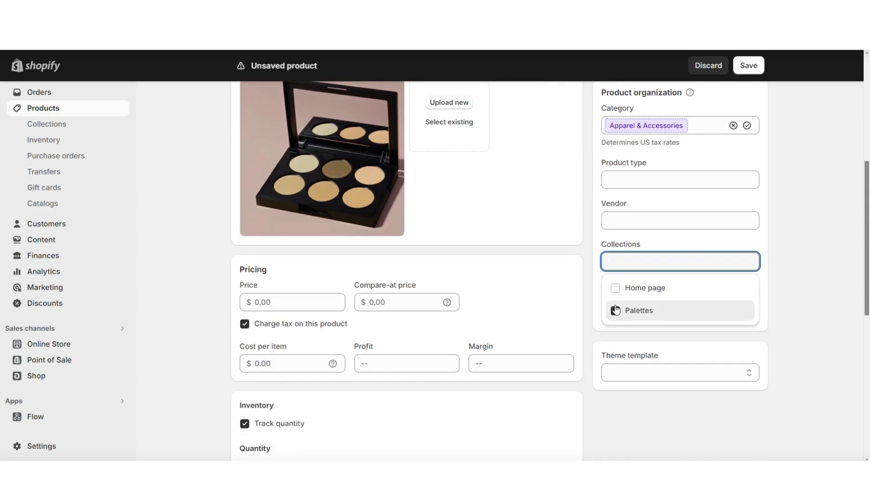
click(776, 148)
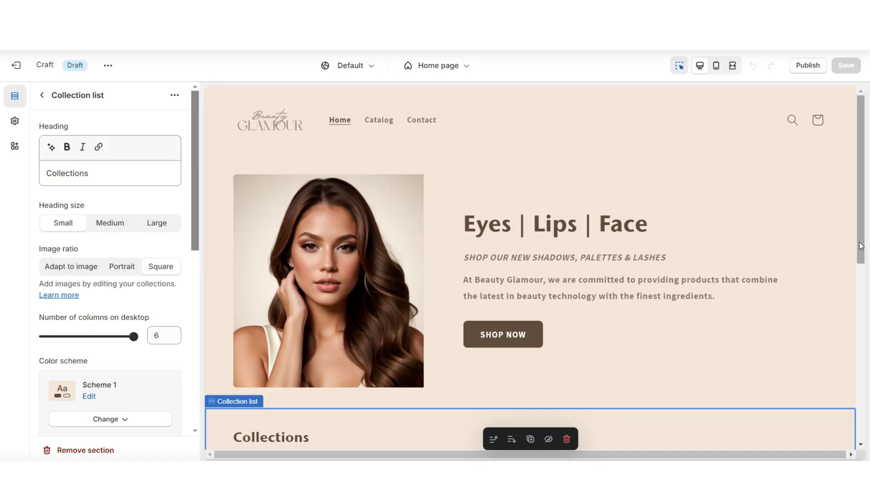
scroll(859, 241, down, 4)
click(303, 307)
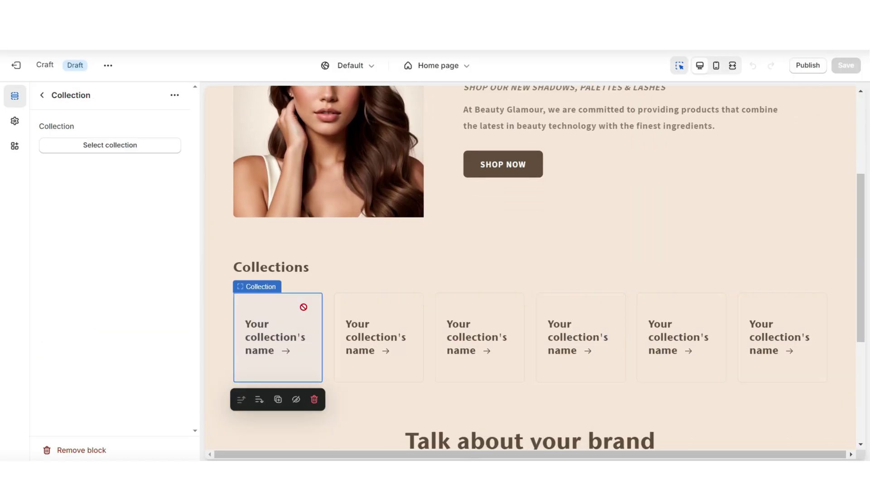
Link the first collection card to the Palettes collection.
click(126, 155)
click(178, 221)
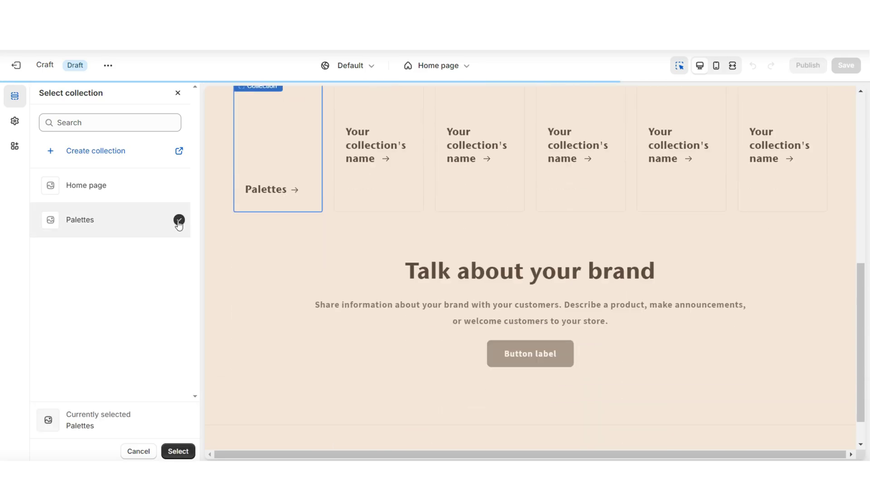
click(178, 451)
scroll(861, 260, up, 4)
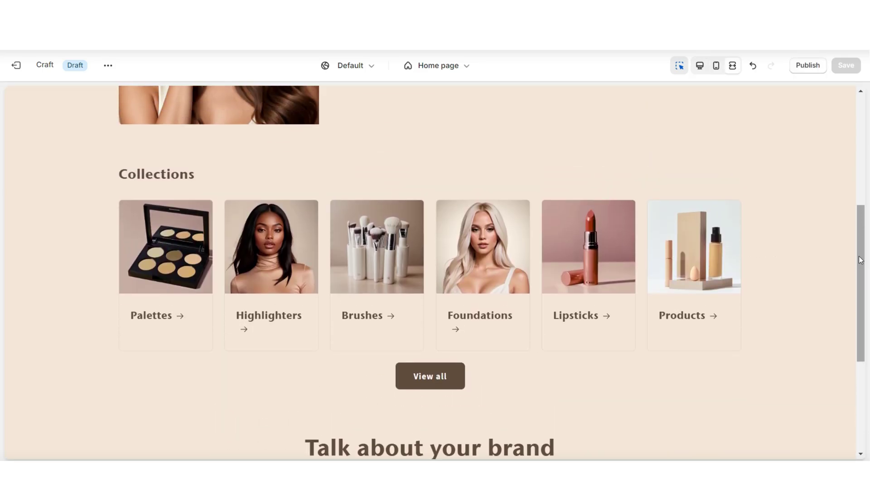
scroll(861, 260, down, 4)
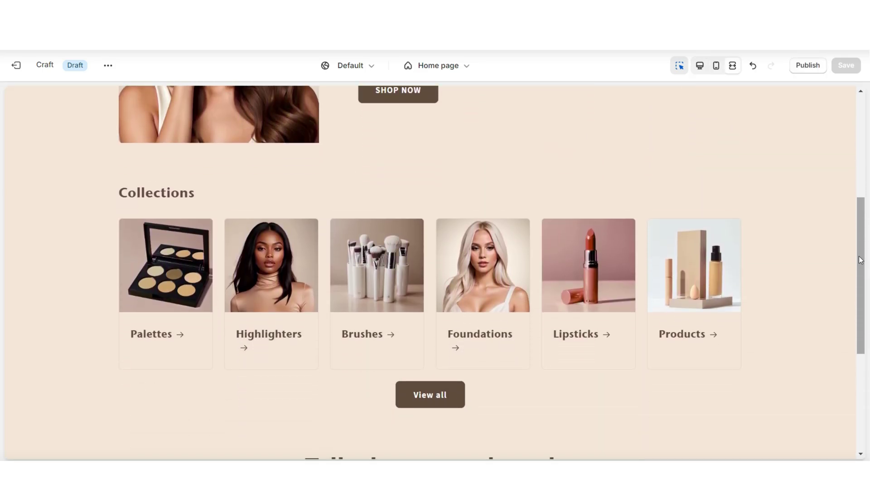
Preview the mobile collection carousel, advancing it twice, then return to desktop view.
click(733, 65)
click(716, 65)
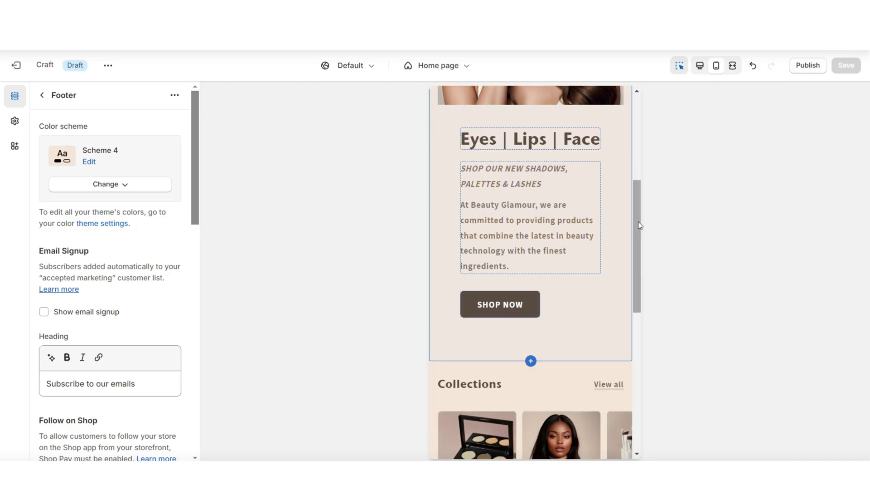
scroll(639, 219, down, 3)
scroll(638, 219, down, 2)
click(556, 393)
click(556, 393)
click(700, 66)
scroll(410, 290, down, 4)
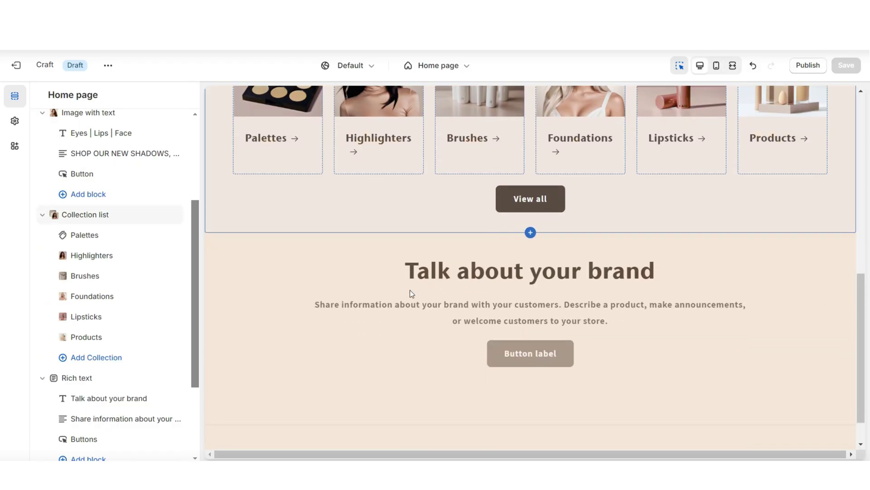
Replace the brand section heading with 'How We Began:' at Small size.
click(358, 277)
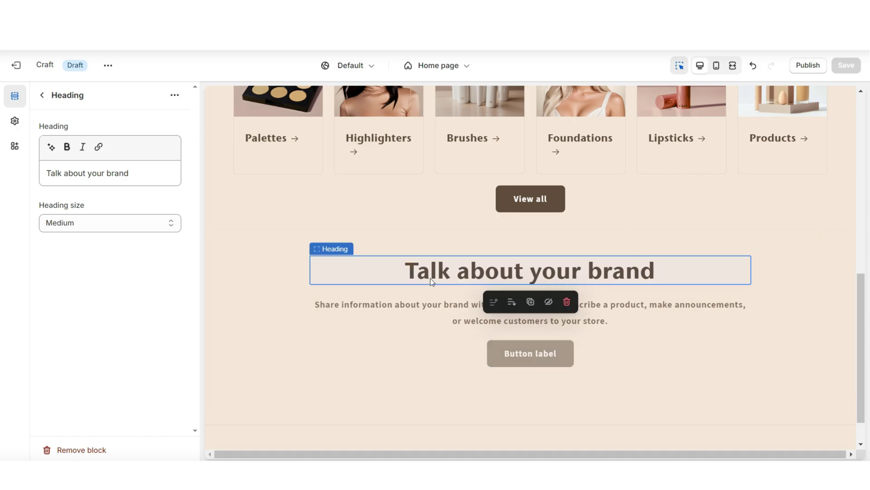
triple_click(77, 175)
text(How We Began:)
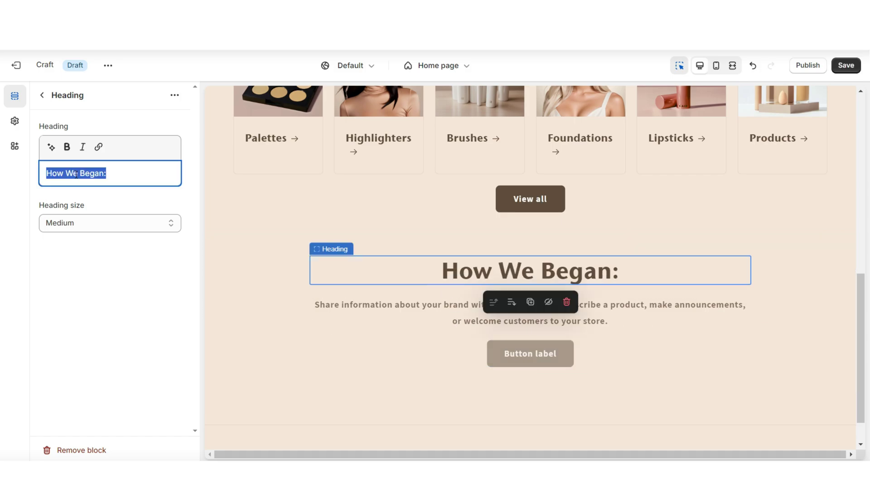
click(91, 222)
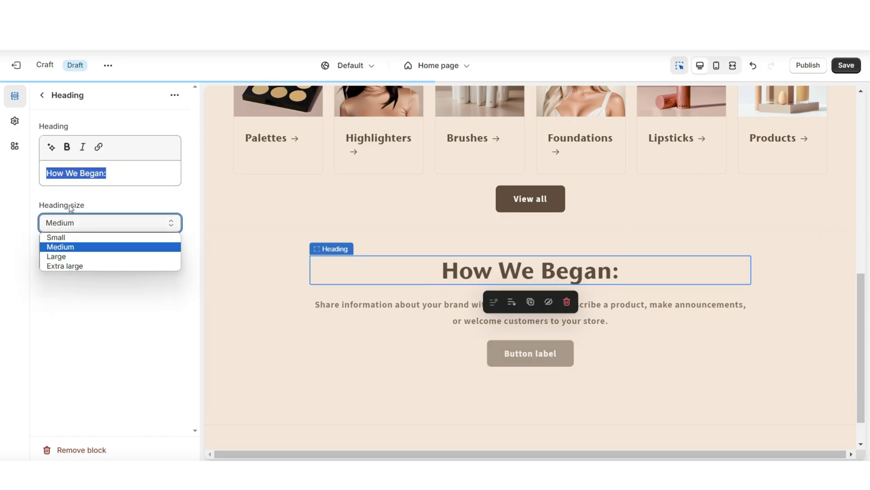
click(77, 238)
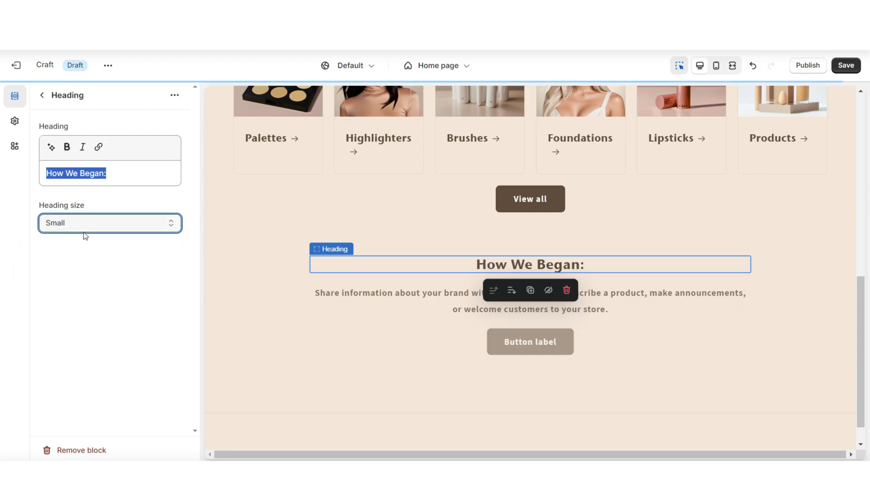
Italicize the 'How We Began:' heading and select ChatGPT's brand description to copy.
click(83, 151)
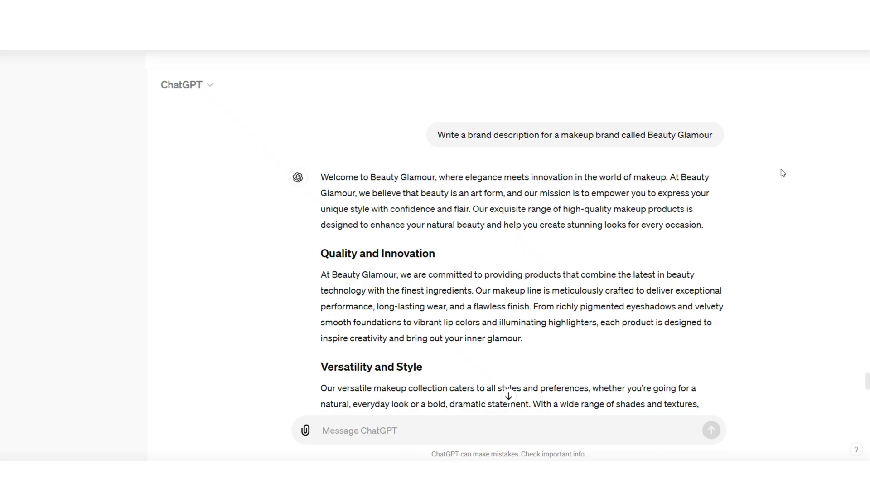
scroll(781, 180, down, 5)
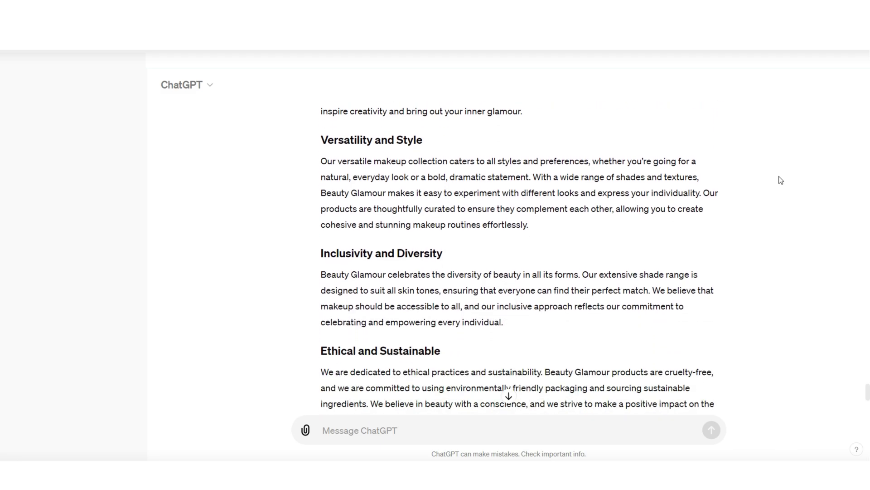
scroll(782, 180, down, 3)
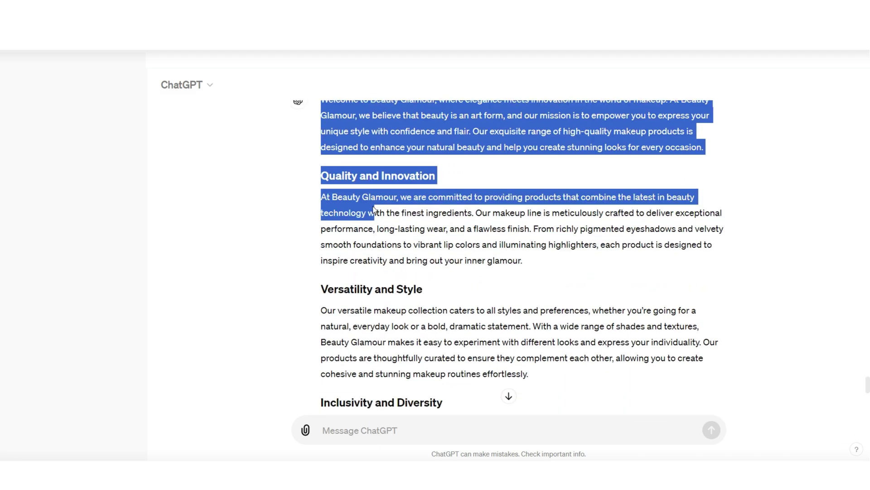
drag(369, 208, 498, 266)
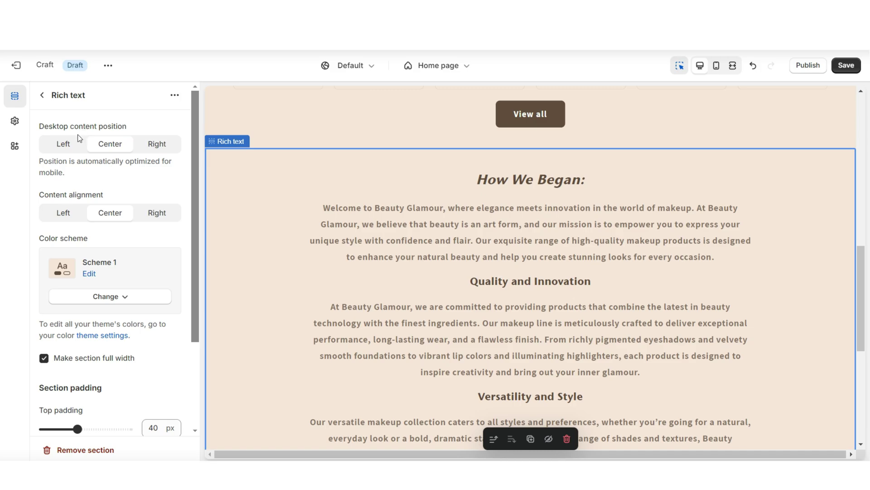
Left-align the brand story text and reduce the section's top padding to 36 px.
click(75, 145)
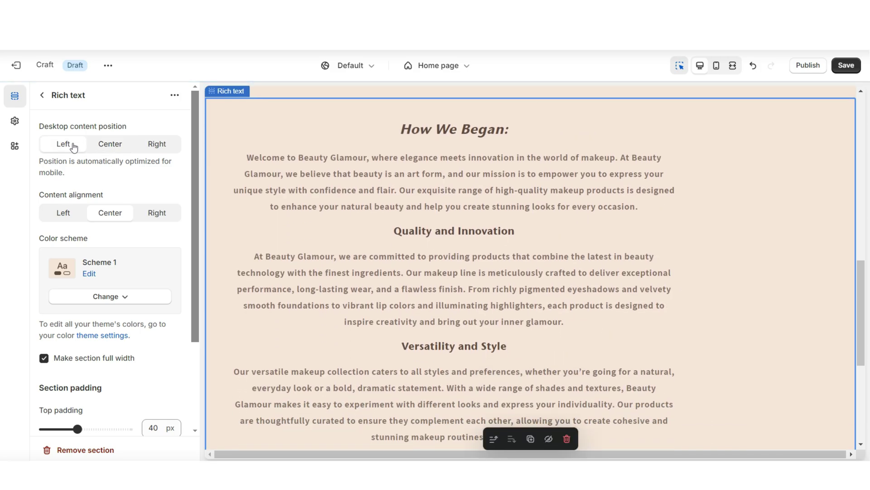
click(67, 216)
click(104, 144)
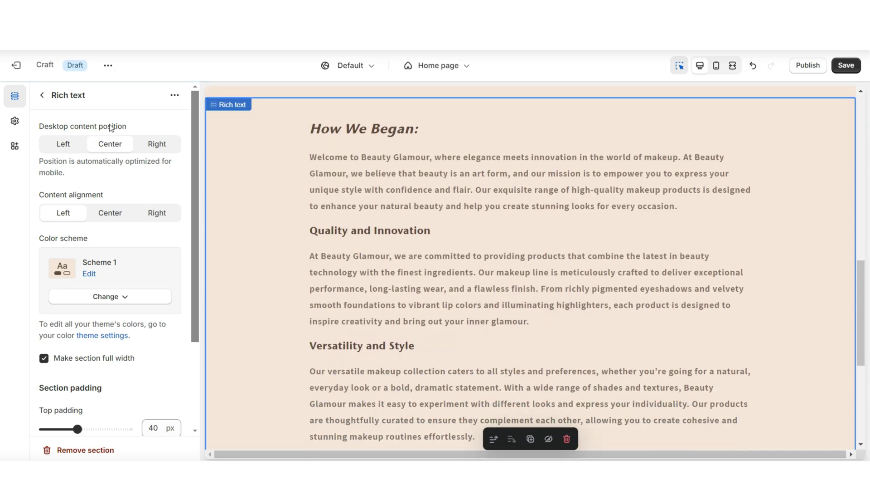
scroll(50, 161, down, 3)
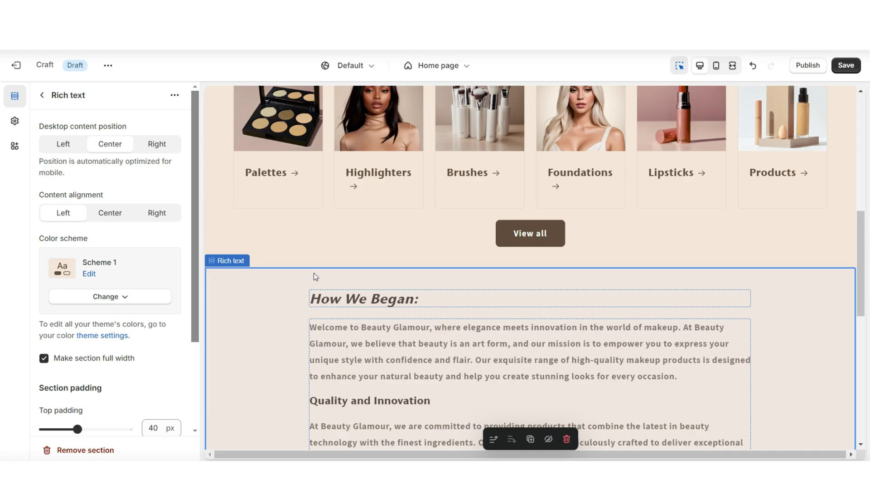
scroll(59, 272, down, 3)
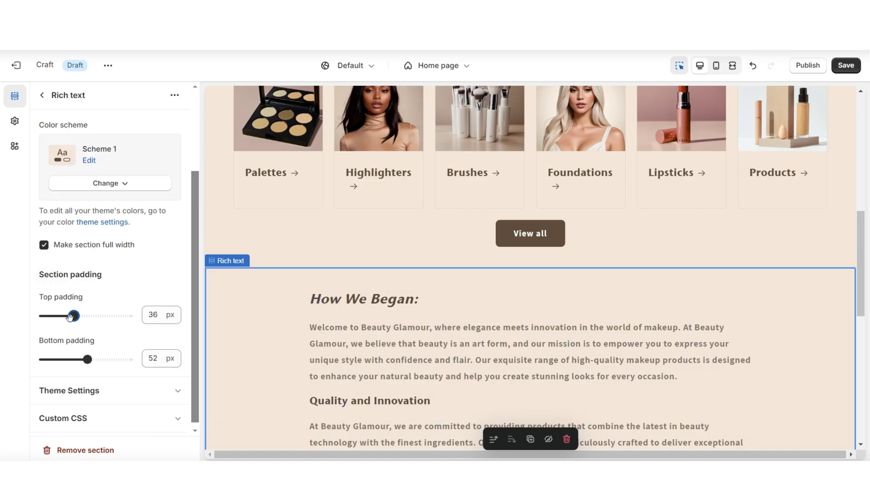
drag(73, 316, 44, 316)
Test turning the brand description into a heading, then revert it to paragraph text.
click(379, 298)
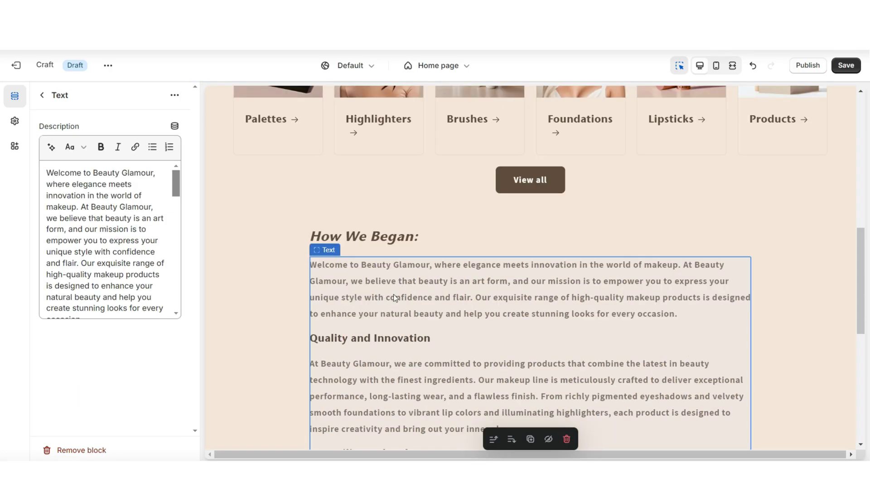
scroll(109, 241, down, 2)
drag(89, 261, 31, 161)
click(72, 147)
click(93, 255)
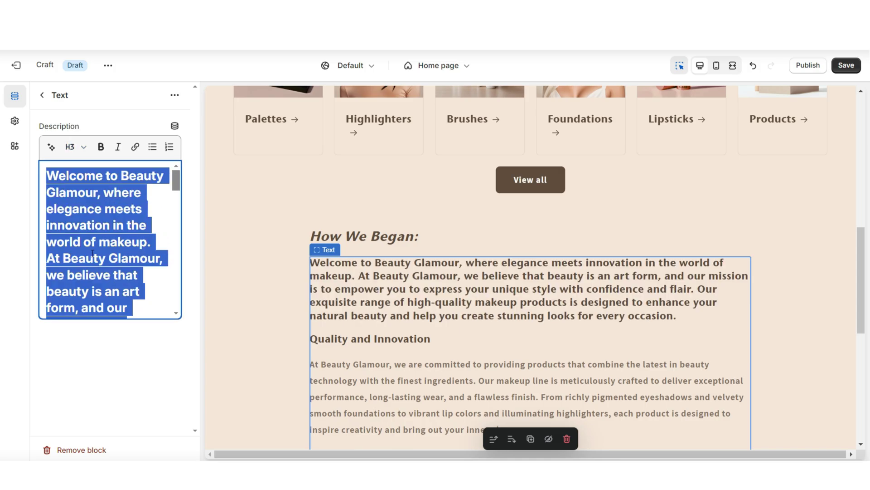
click(756, 67)
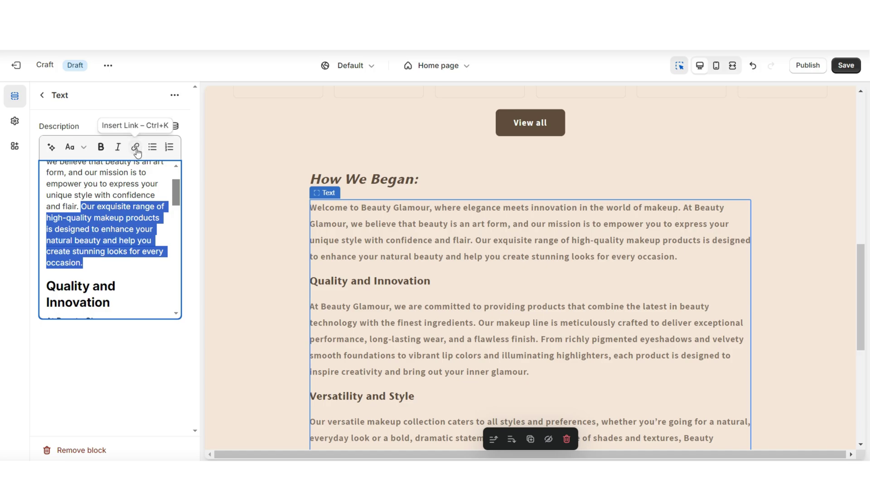
Start a link on the description's last sentence, abandon it, and select the Buttons block.
click(136, 146)
click(135, 220)
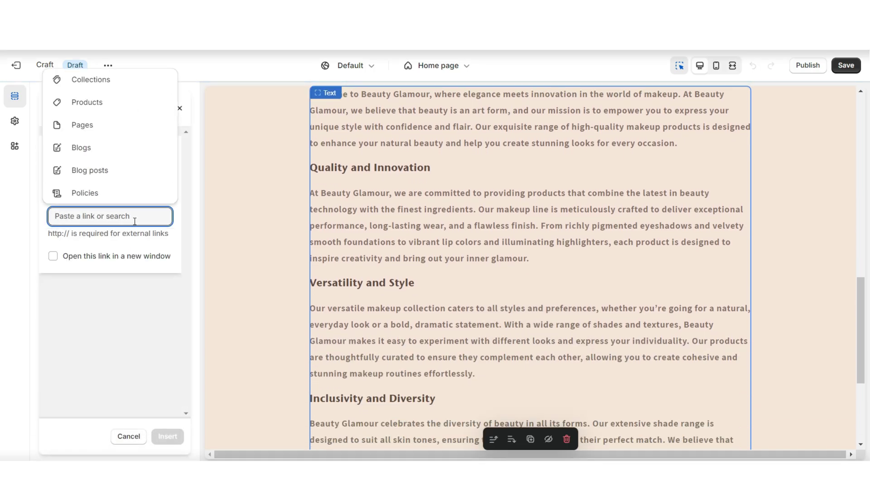
click(429, 336)
click(431, 336)
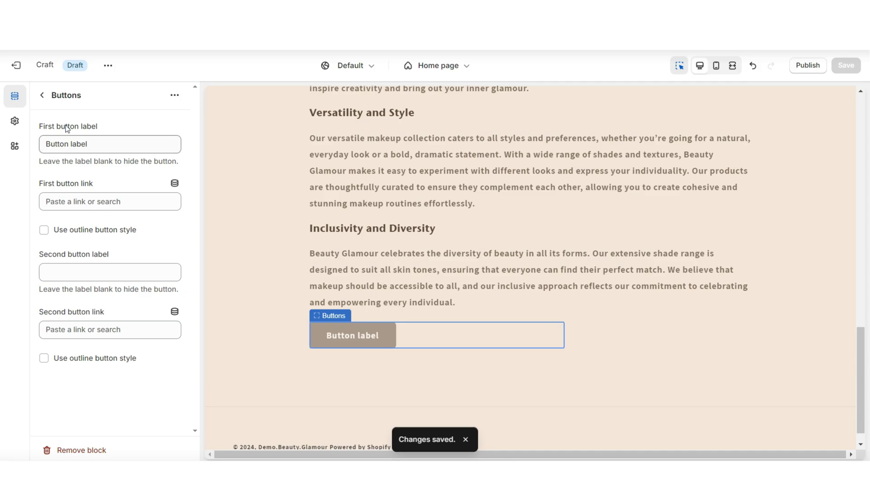
Remove the Buttons block from the brand story section.
click(84, 202)
key(ctrl+z)
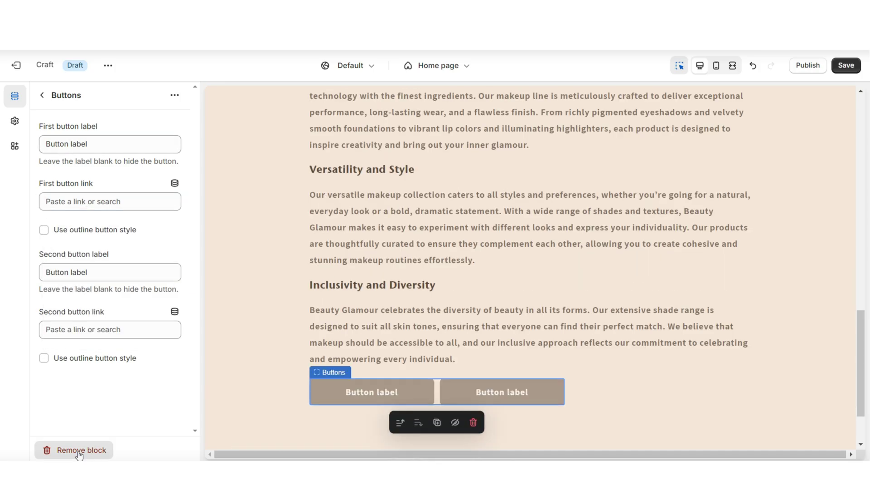
click(81, 450)
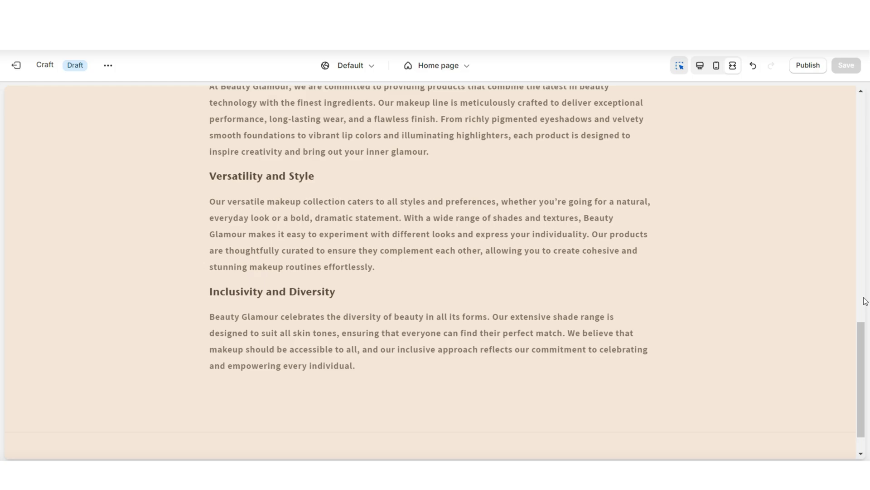
scroll(865, 301, up, 9)
scroll(865, 301, up, 6)
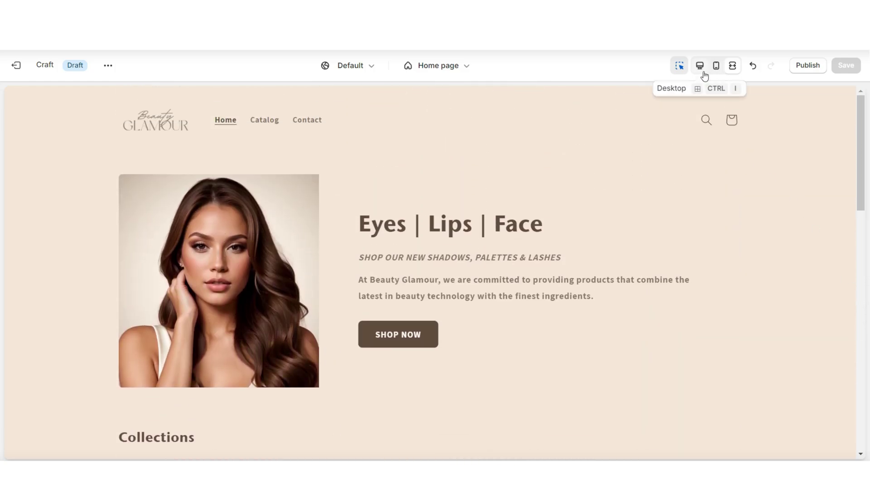
Check the homepage in mobile preview, then switch back to desktop.
click(716, 65)
scroll(641, 223, down, 2)
scroll(641, 223, down, 10)
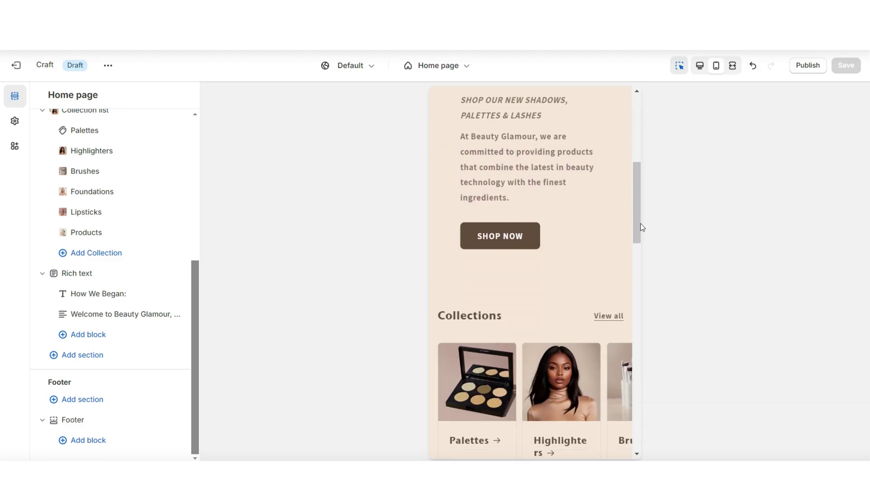
scroll(640, 223, down, 4)
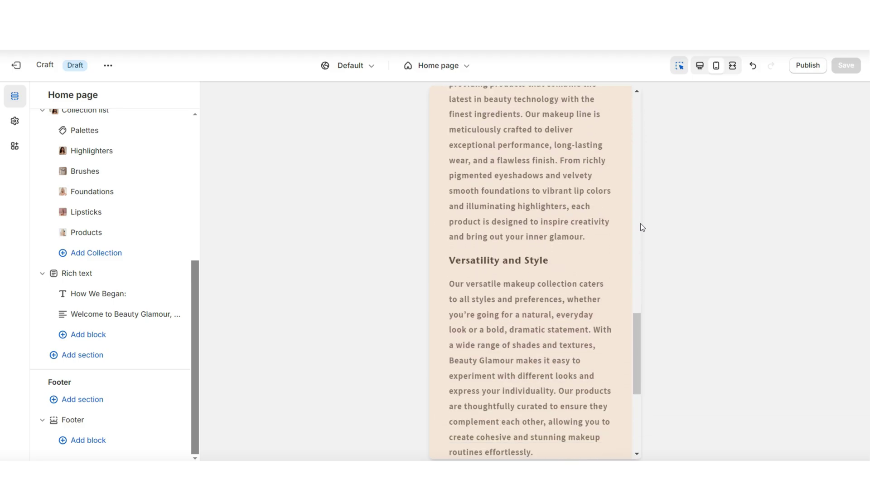
click(700, 65)
Turn on the email signup form in the footer section.
click(569, 388)
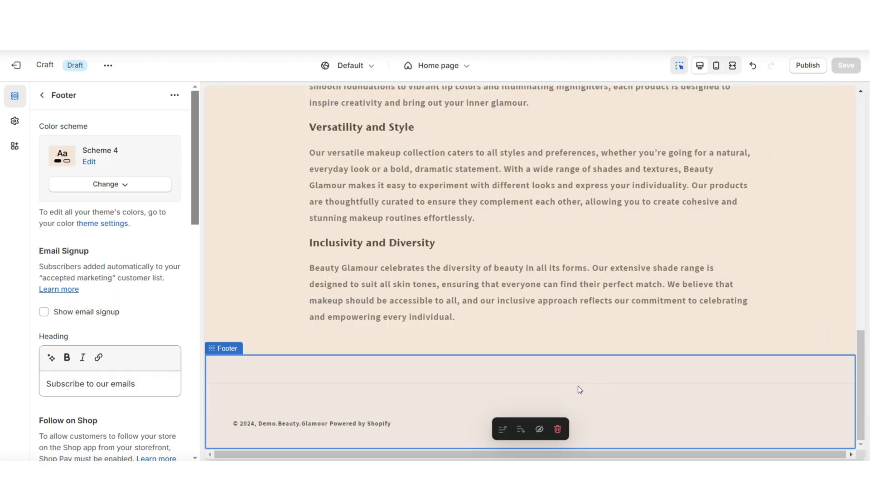
click(43, 313)
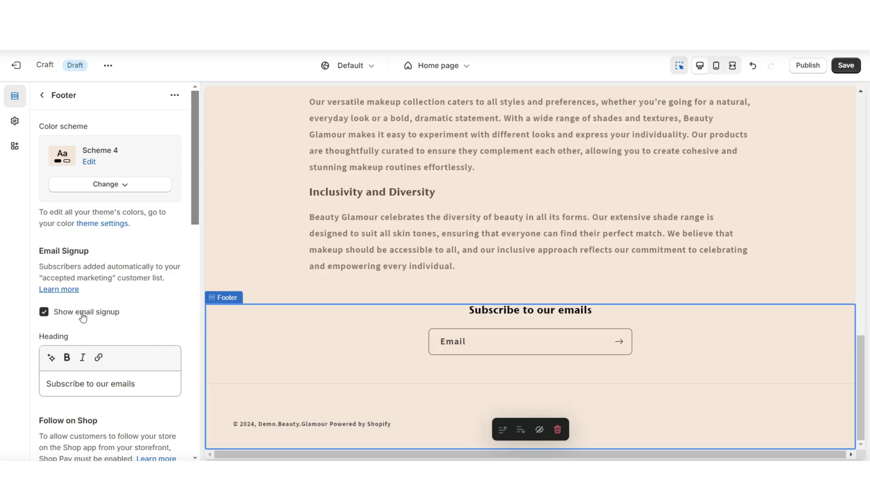
scroll(83, 317, down, 1)
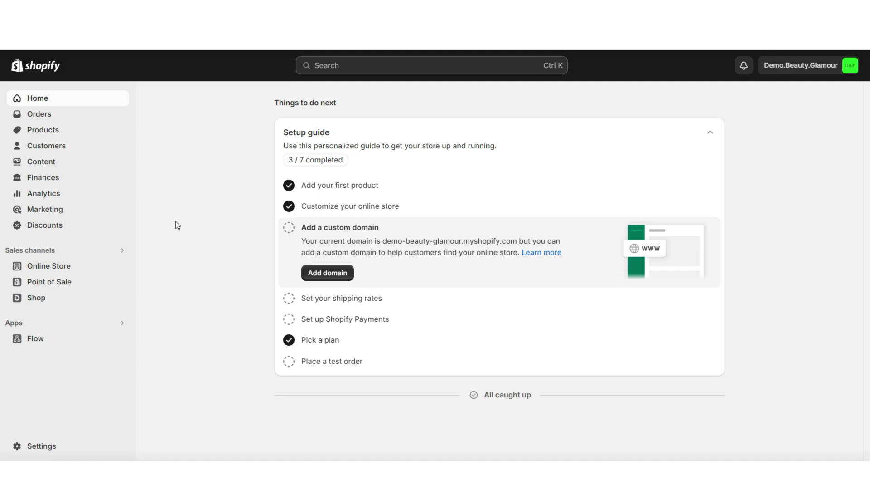
Start a Shopify Email campaign from Marketing and continue to the template gallery.
click(79, 212)
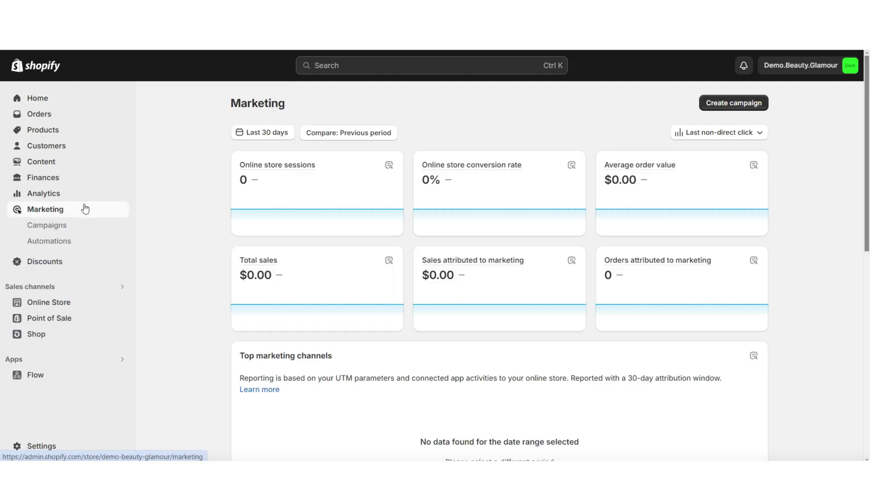
click(732, 104)
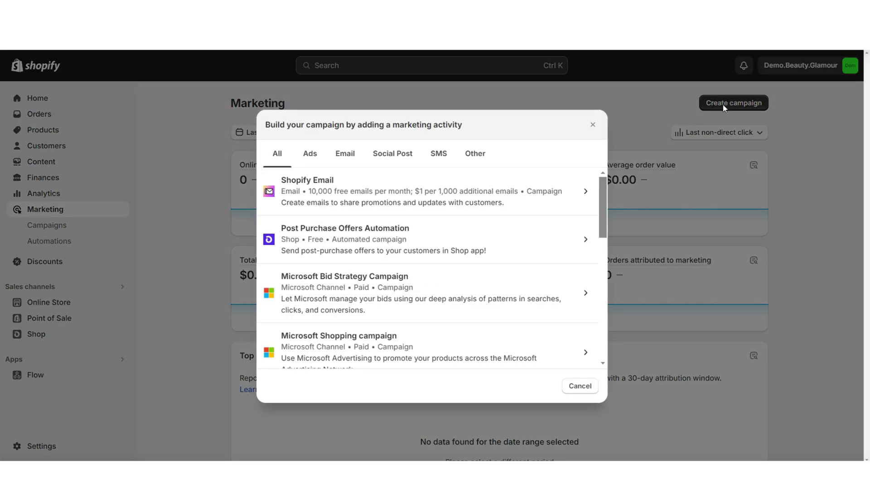
click(326, 191)
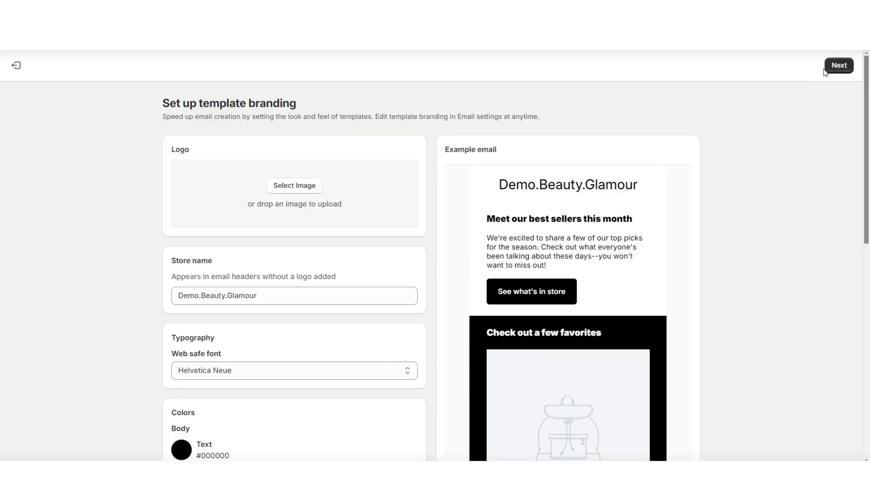
click(833, 68)
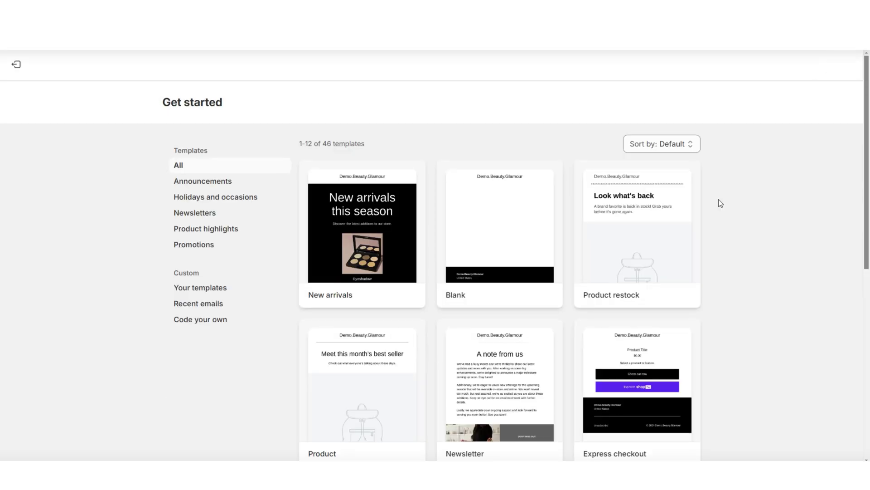
Filter email templates by Announcements, then by Holidays and occasions.
scroll(719, 201, down, 5)
scroll(719, 200, down, 3)
click(203, 96)
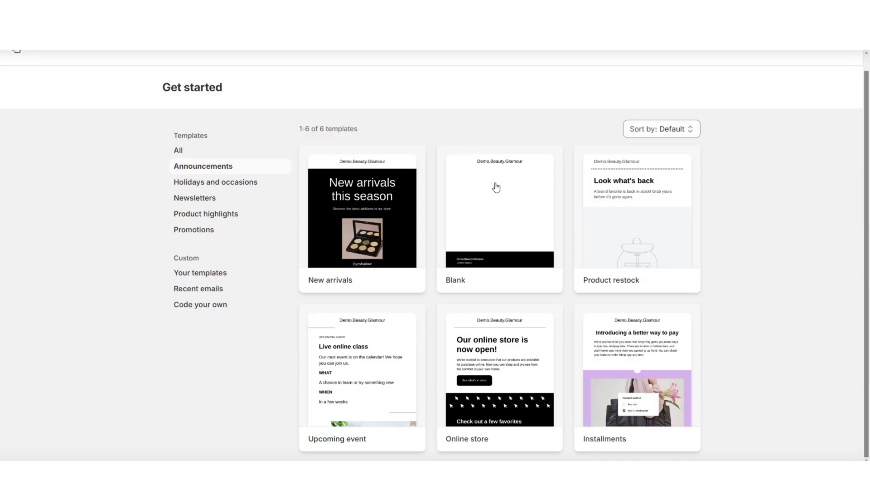
click(250, 182)
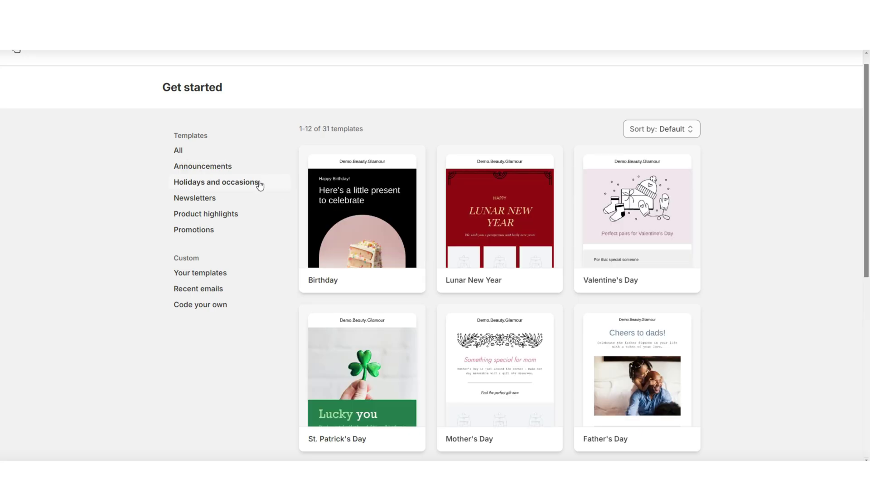
scroll(336, 239, down, 5)
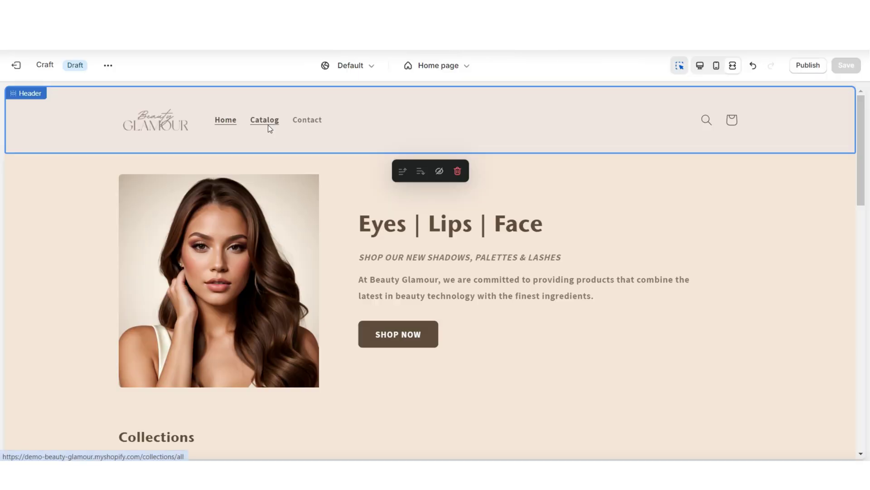
View the Catalog and Contact pages in the preview, checking the footer signup form.
click(268, 125)
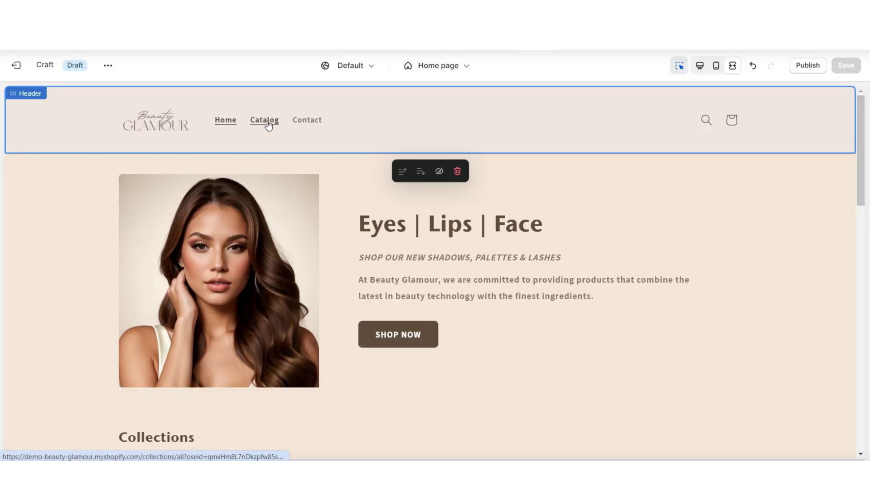
scroll(22, 226, down, 5)
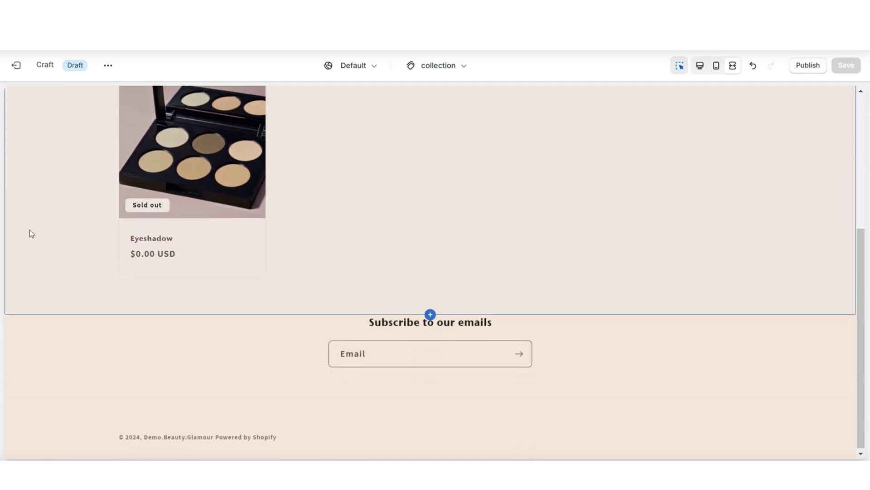
scroll(589, 299, up, 5)
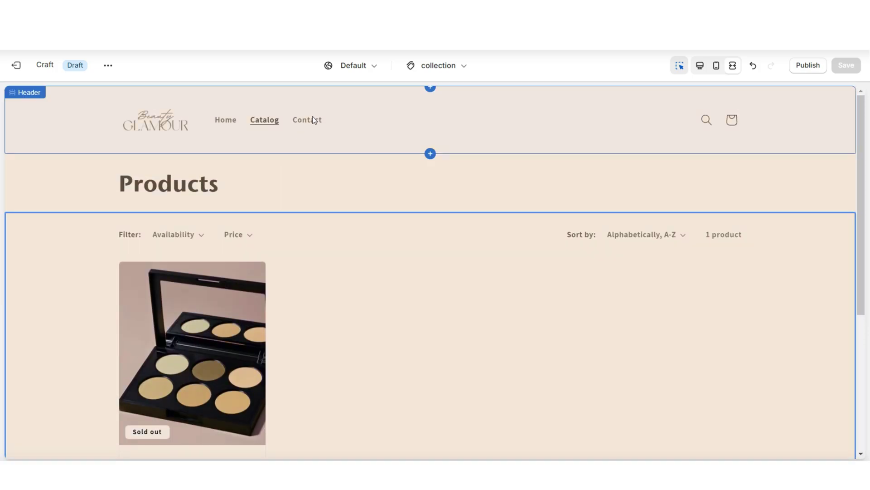
click(312, 121)
scroll(88, 190, down, 3)
scroll(88, 191, up, 3)
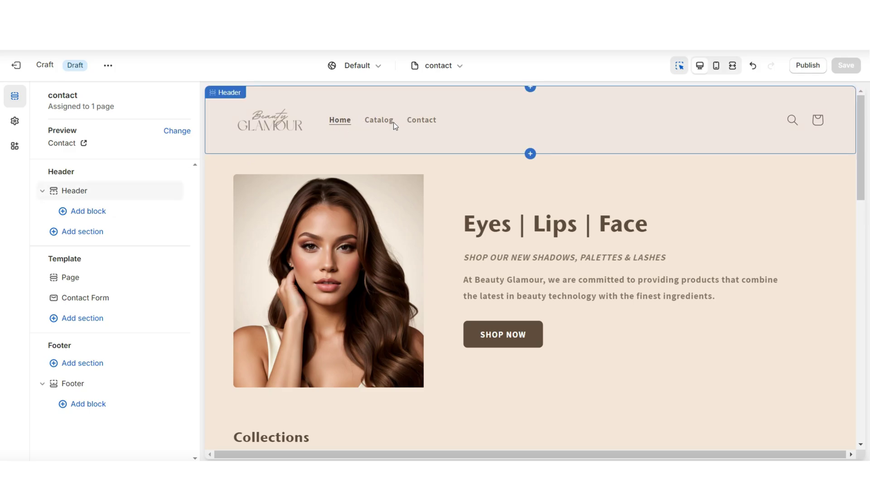
scroll(443, 213, down, 10)
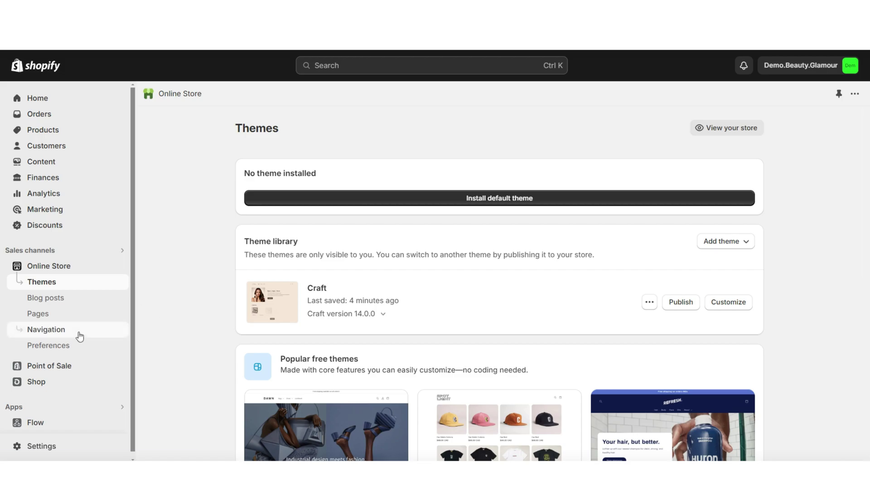
From Navigation, open the Main menu and try adding a Lipsticks collection item, leaving it unsaved.
click(63, 331)
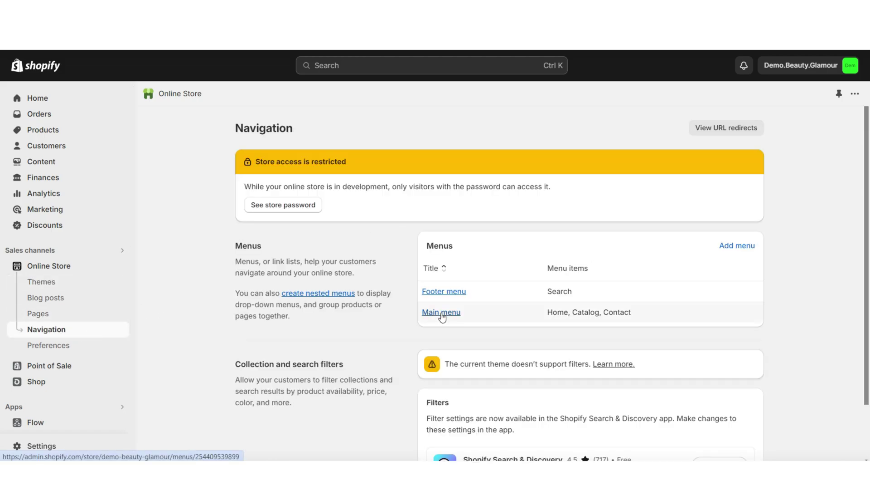
click(430, 311)
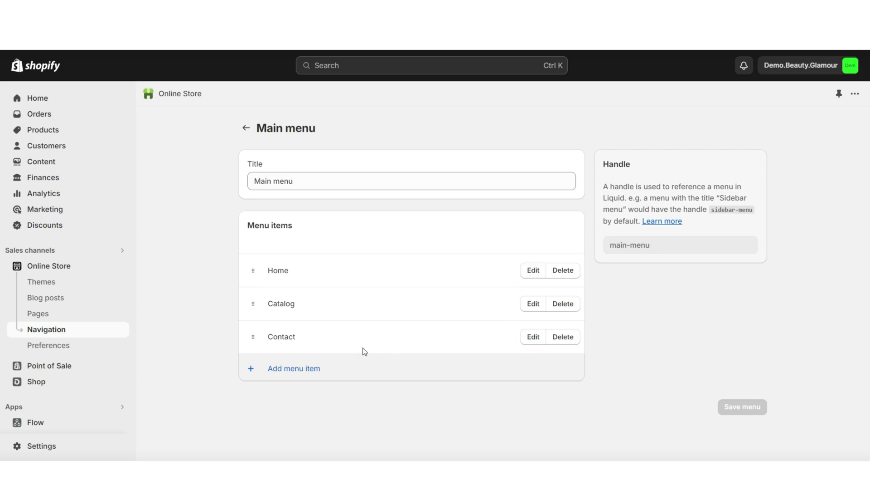
click(307, 368)
click(740, 170)
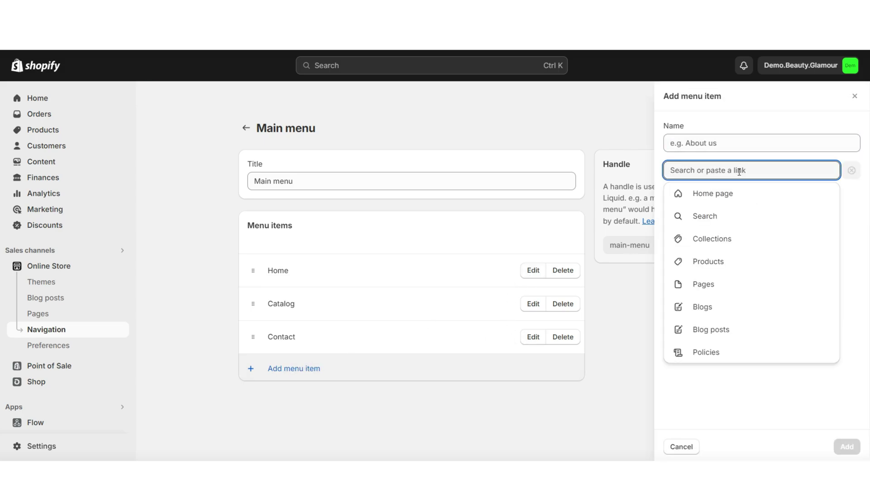
click(783, 236)
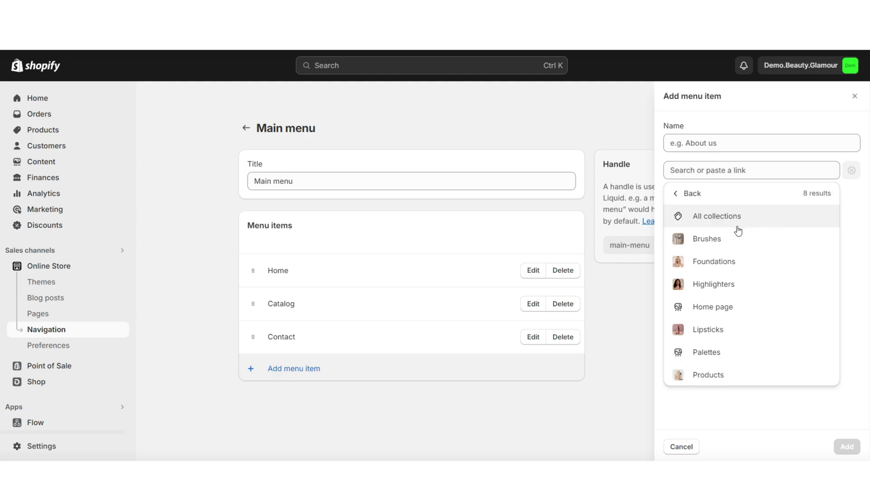
click(725, 330)
click(846, 446)
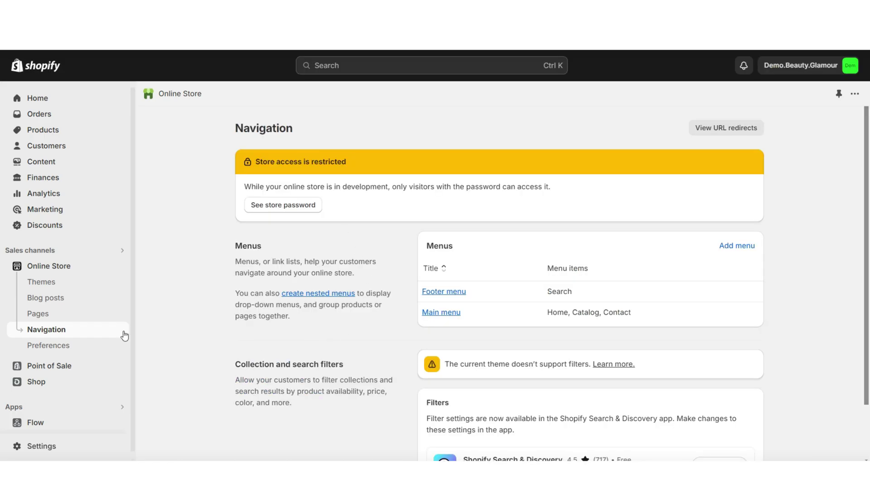
Add a Home item linked to the home page to the Footer menu.
click(444, 291)
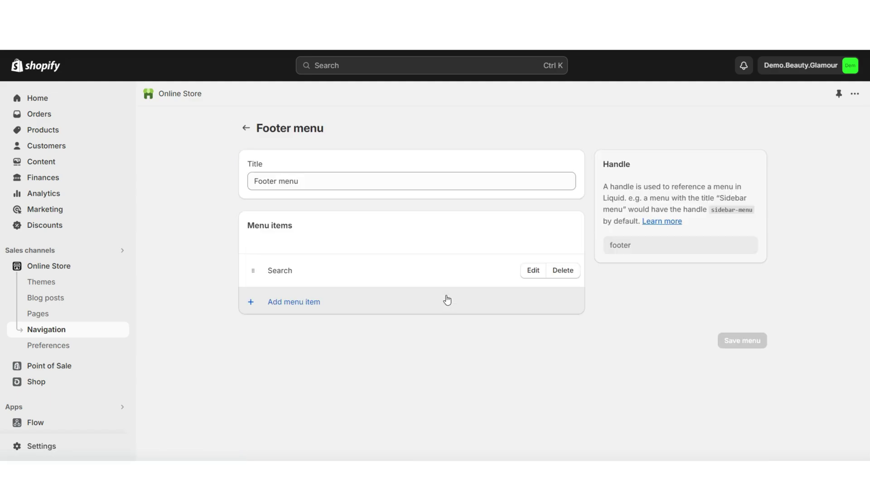
click(332, 304)
click(762, 172)
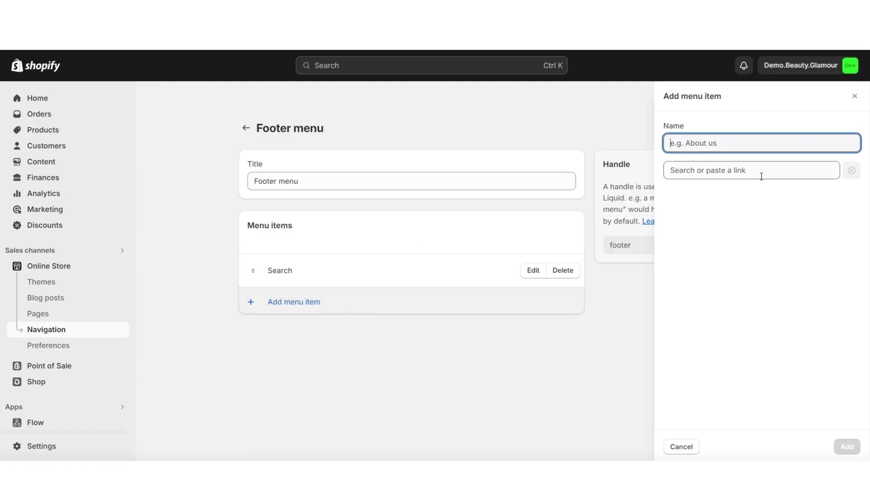
click(847, 446)
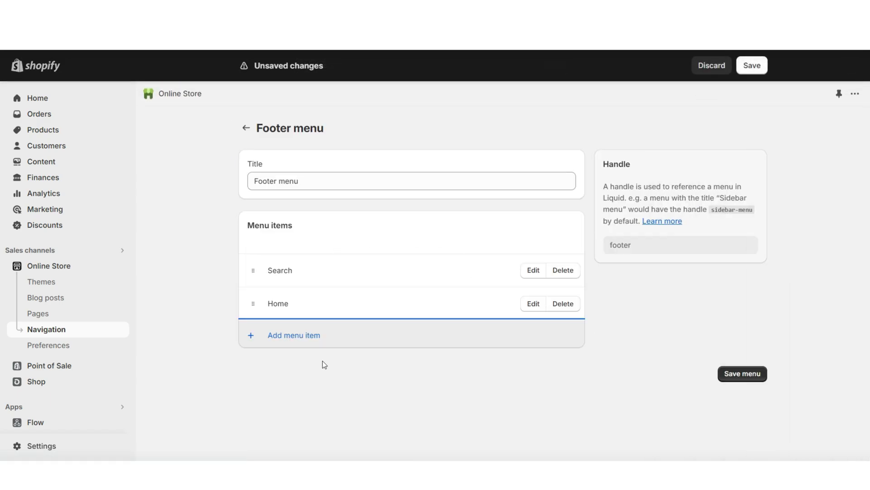
Add All collections, Palettes and Brushes items to the Footer menu and save it.
click(322, 338)
click(725, 170)
click(727, 217)
click(727, 224)
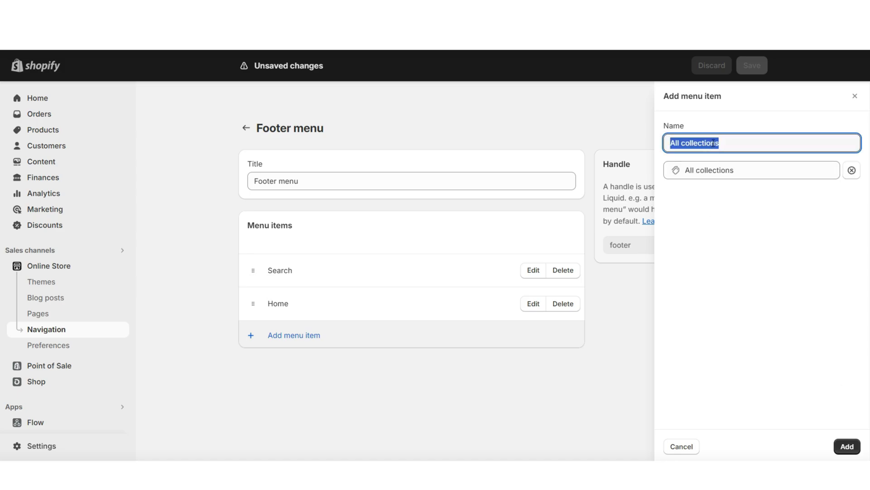
click(847, 446)
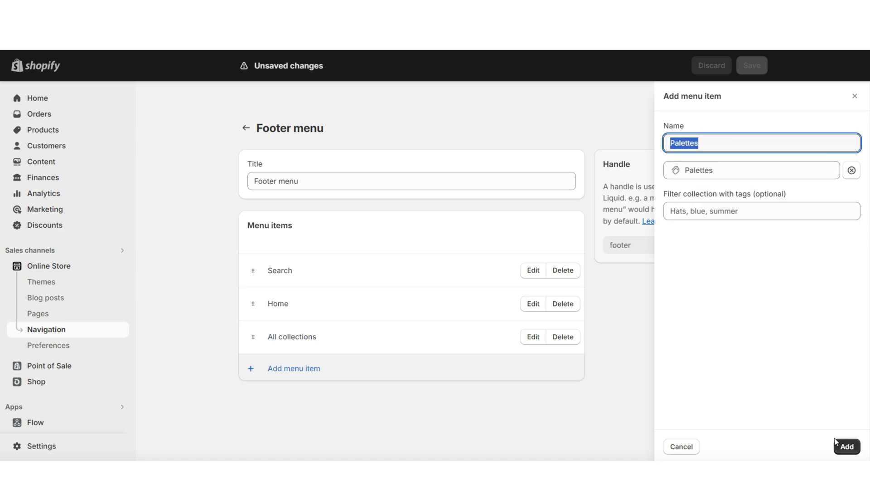
click(847, 446)
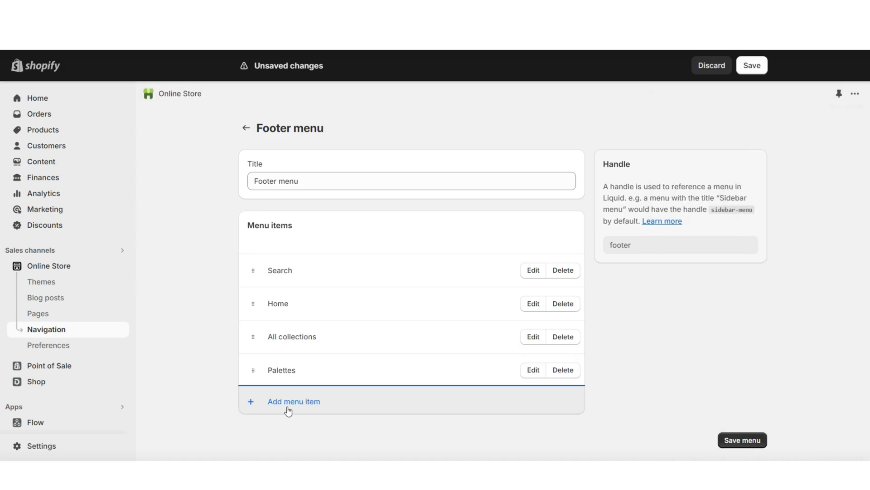
click(290, 401)
click(707, 170)
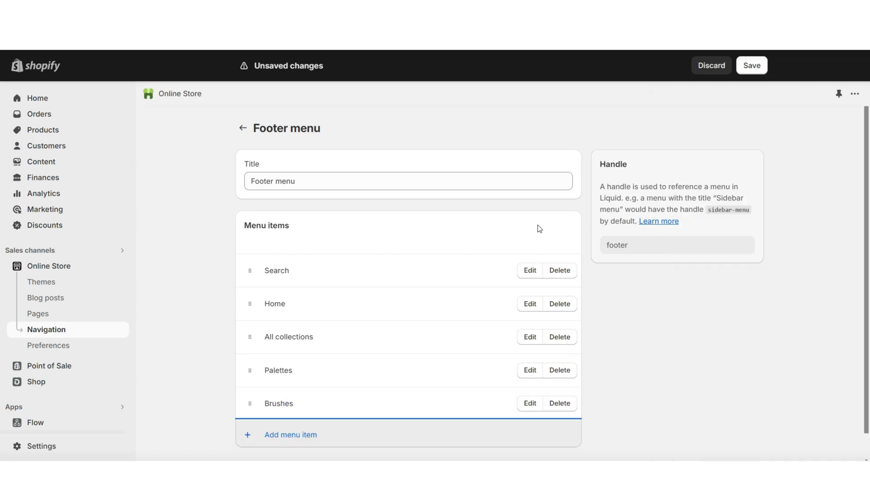
click(746, 68)
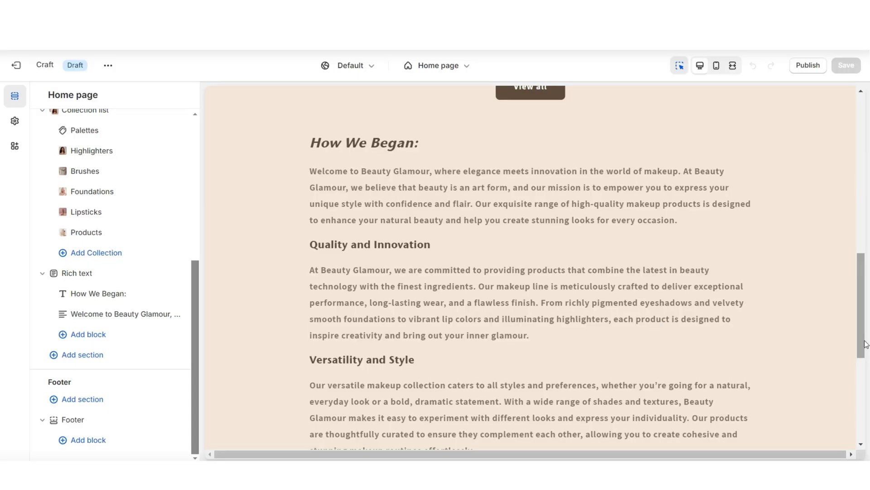
Add a Menu block to the footer and delete its Quick links heading.
scroll(866, 344, down, 5)
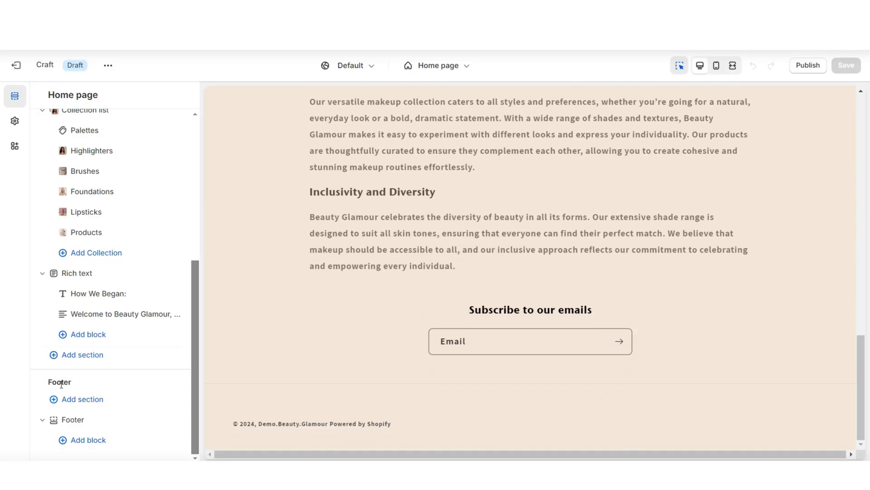
click(104, 439)
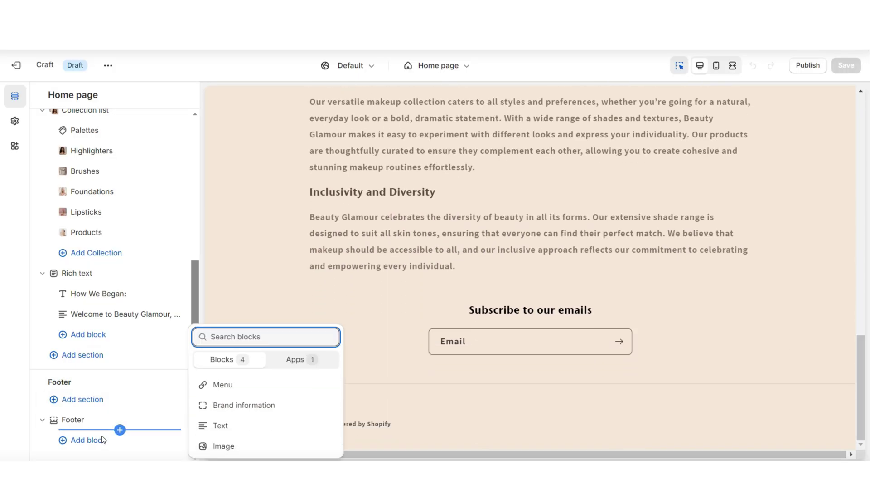
click(233, 388)
click(508, 245)
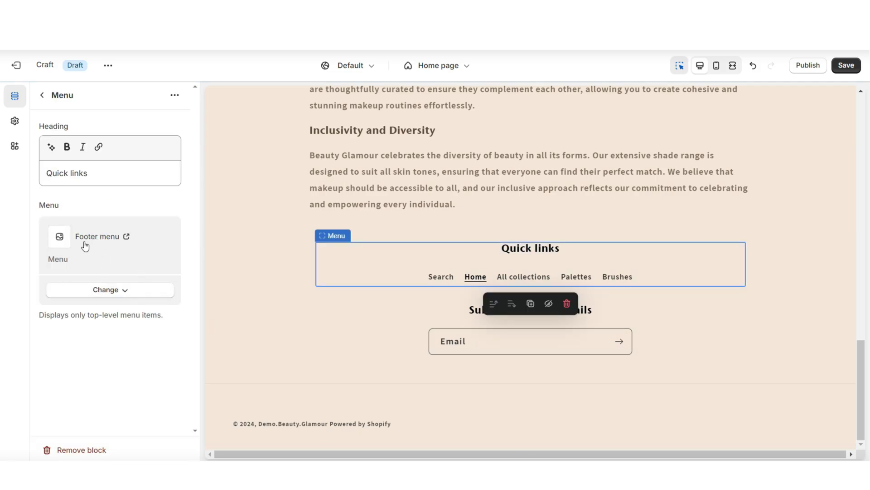
triple_click(79, 175)
key(BackSpace)
key(Escape)
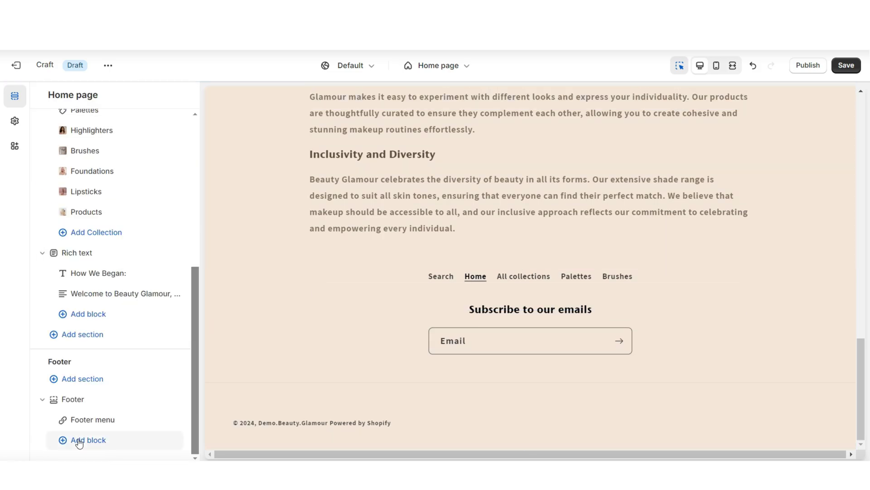
Add an Image block for the logo and a Text block to the footer.
click(79, 440)
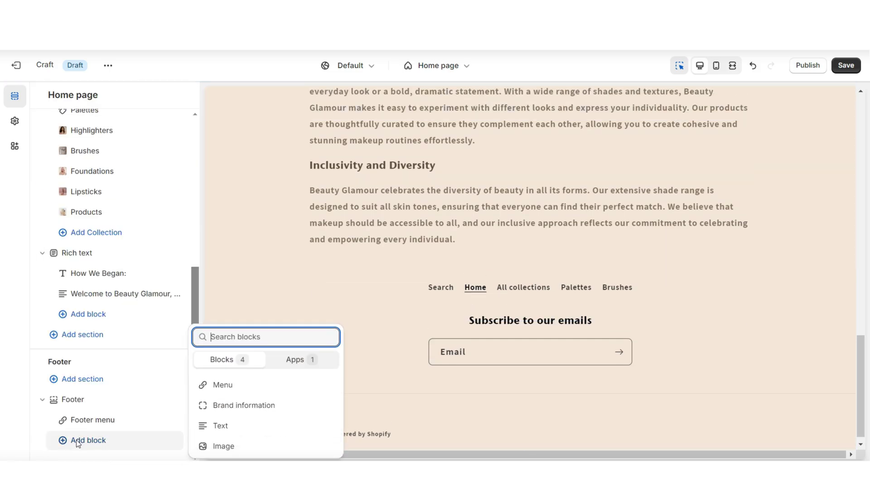
click(229, 446)
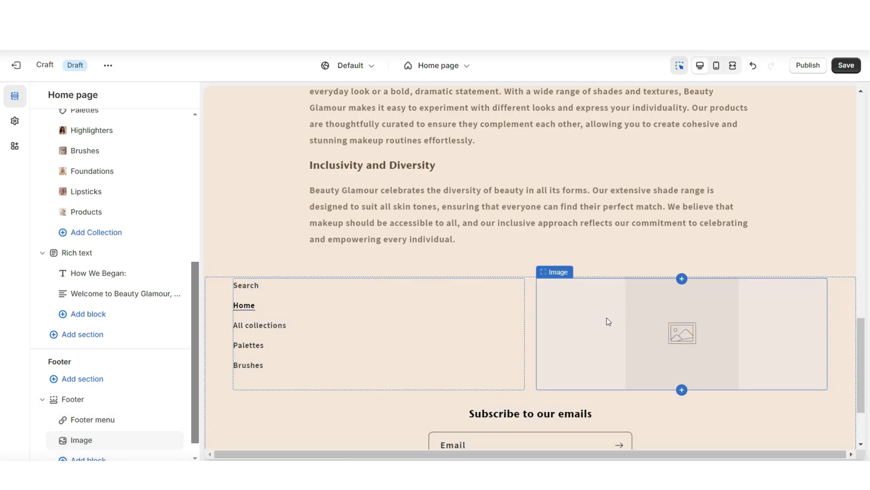
click(86, 440)
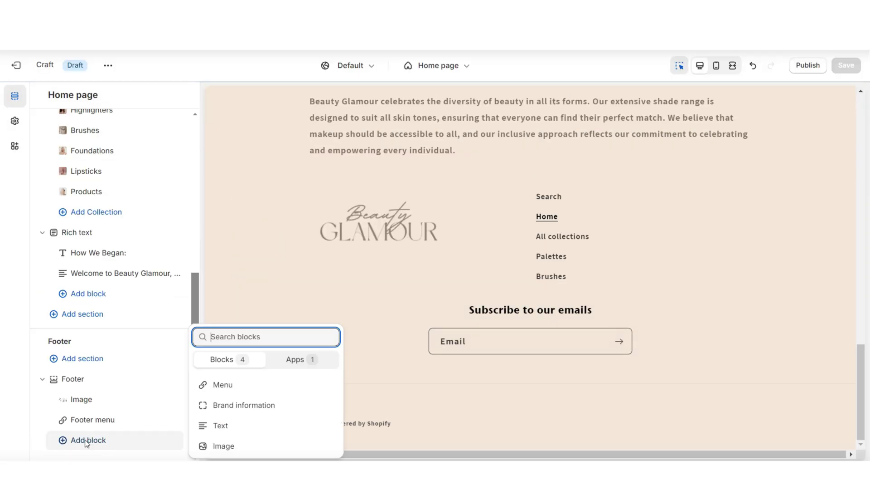
click(220, 425)
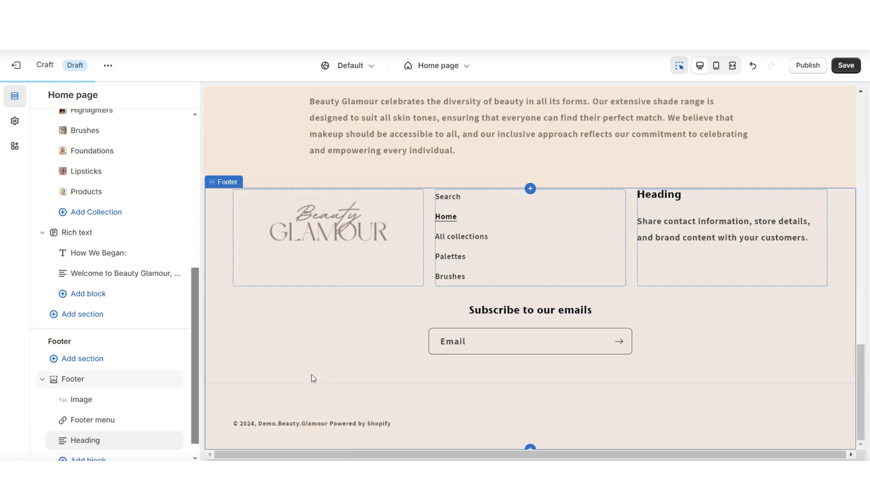
Set the text block heading to 'BeautyGlamour', paste the welcome paragraph, and save the theme.
click(774, 244)
scroll(774, 261, up, 1)
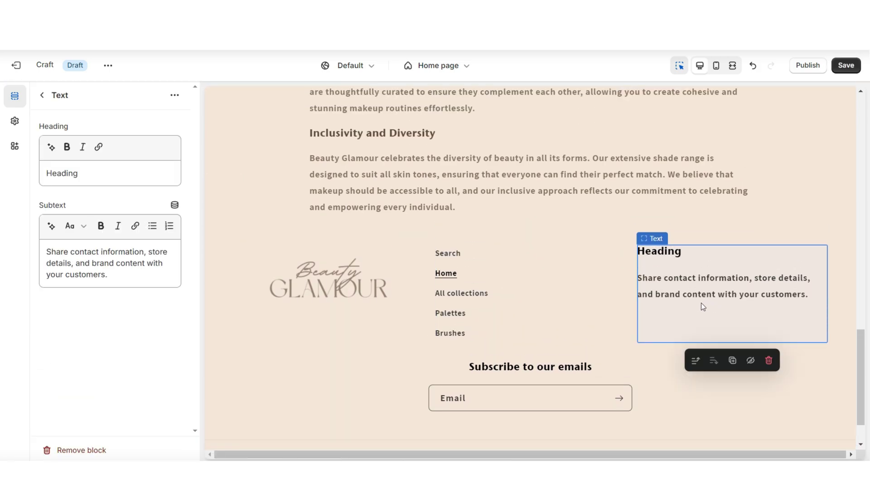
double_click(58, 168)
text(BeautyGlamou)
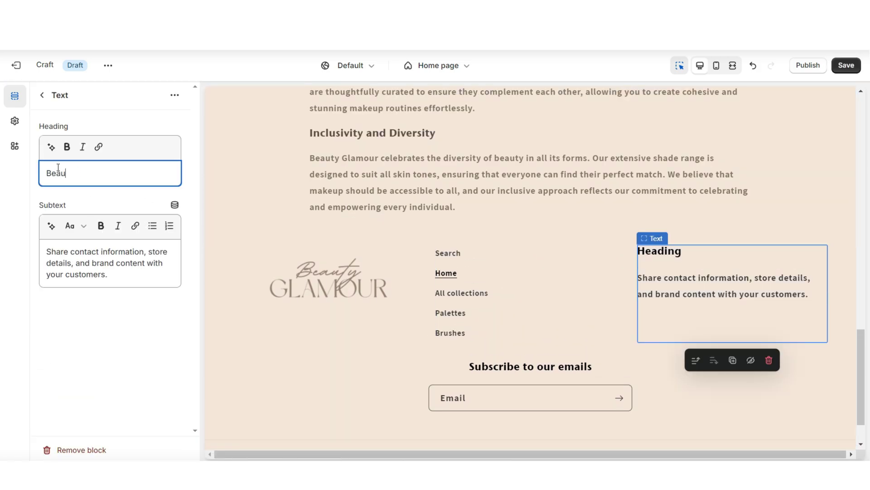
text(r)
triple_click(109, 262)
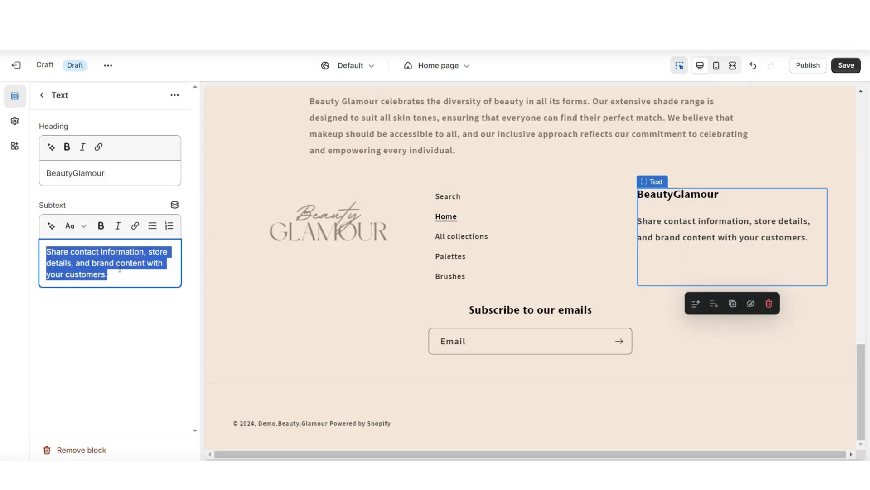
right_click(121, 257)
click(162, 102)
click(844, 66)
Scroll through the homepage preview to review the finished footer.
scroll(863, 324, down, 6)
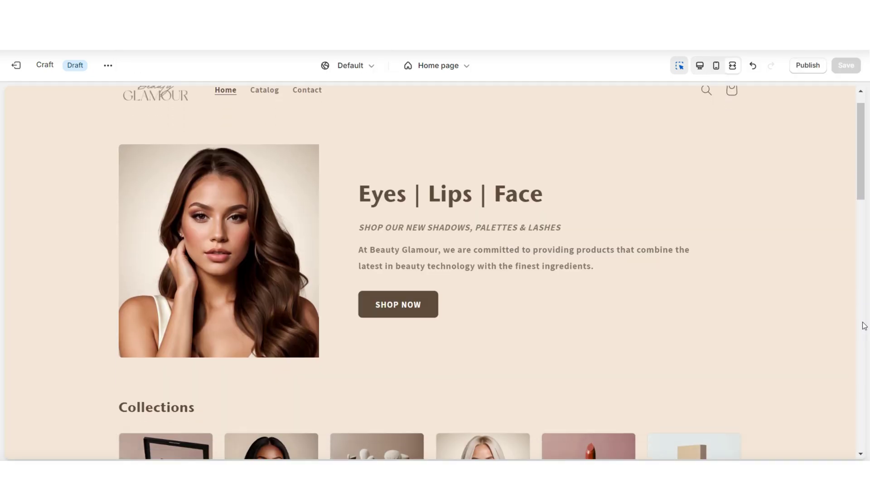
scroll(864, 325, down, 15)
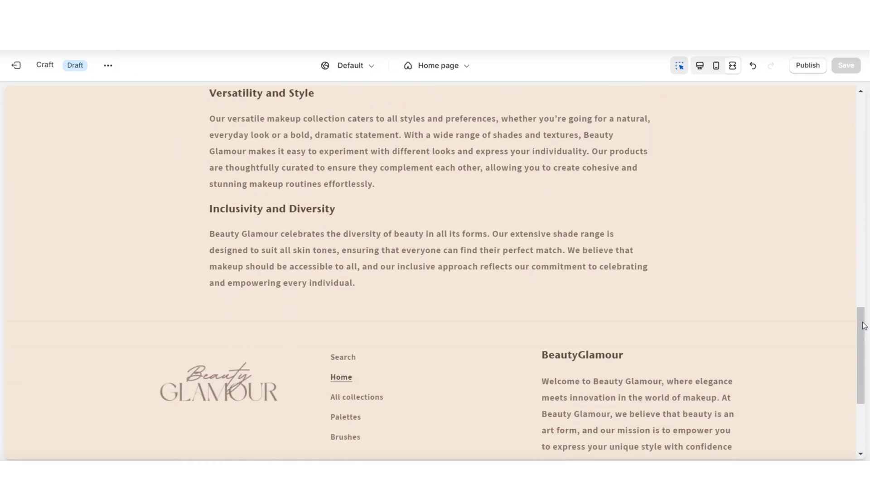
drag(862, 325, 863, 131)
scroll(863, 132, down, 7)
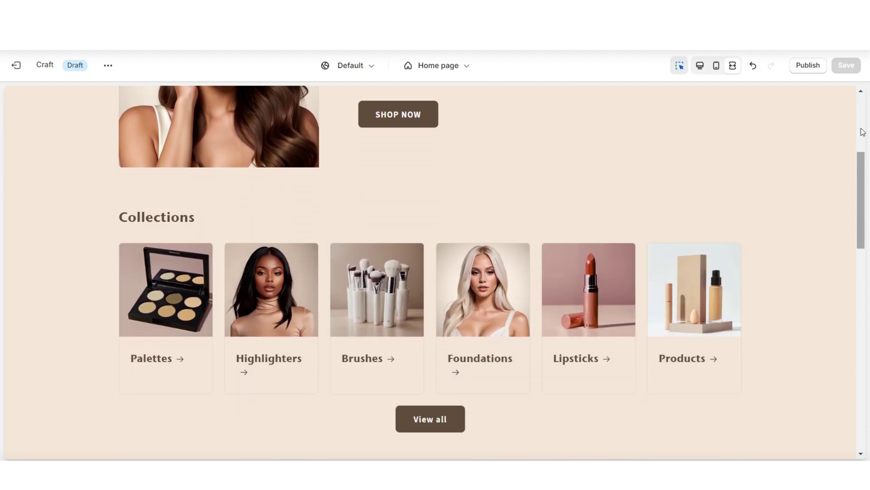
scroll(862, 132, down, 5)
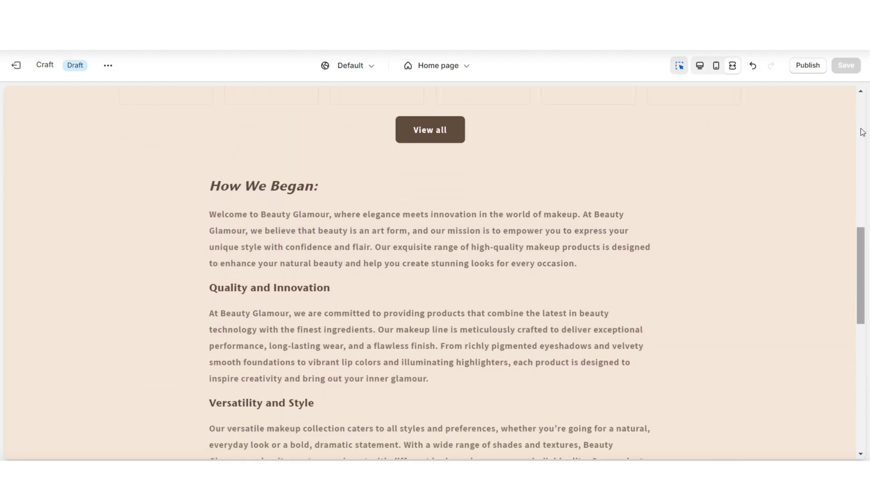
Preview in mobile view, browse the full collections list page, and select the header.
click(716, 66)
drag(639, 151, 651, 227)
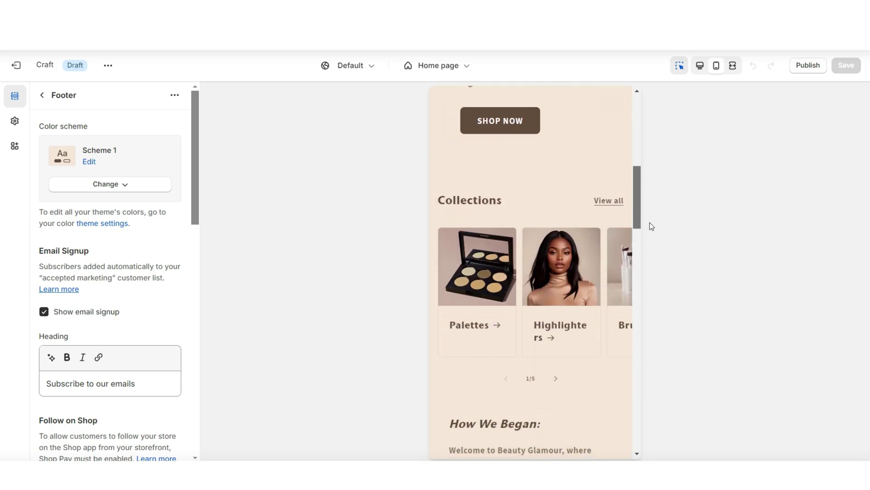
click(619, 199)
scroll(637, 197, down, 6)
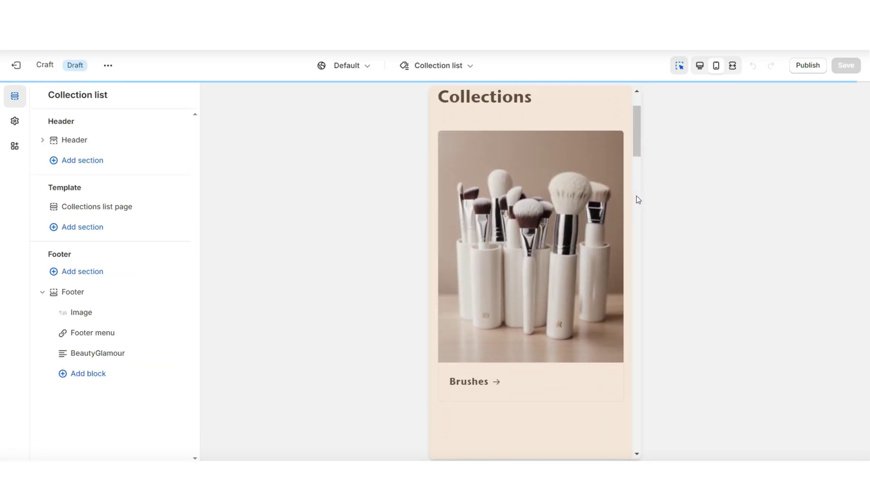
scroll(637, 197, down, 12)
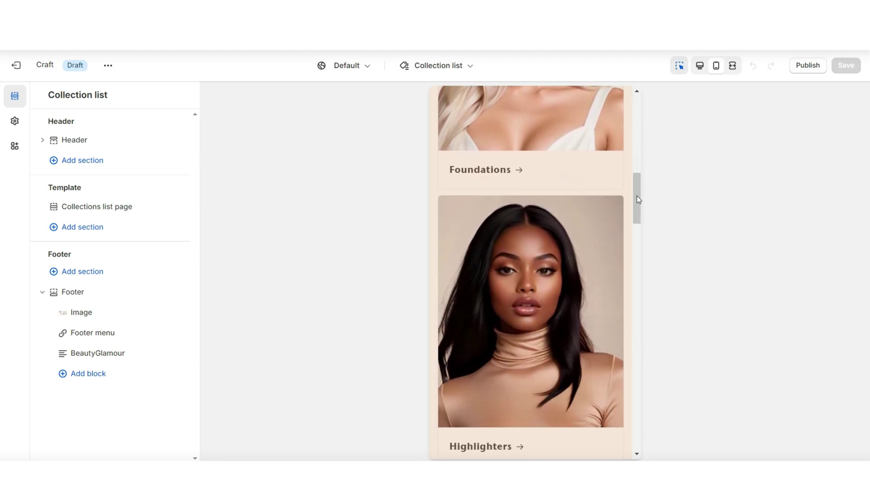
drag(637, 222, 639, 199)
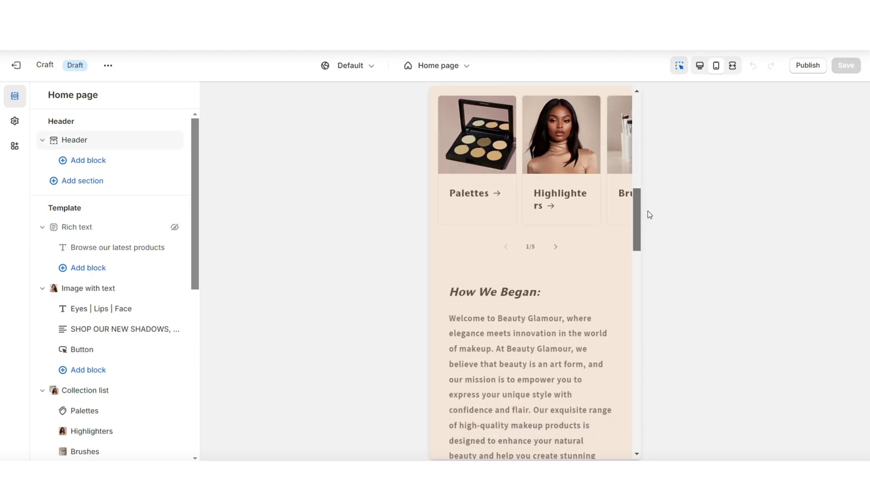
drag(652, 236, 670, 366)
click(462, 314)
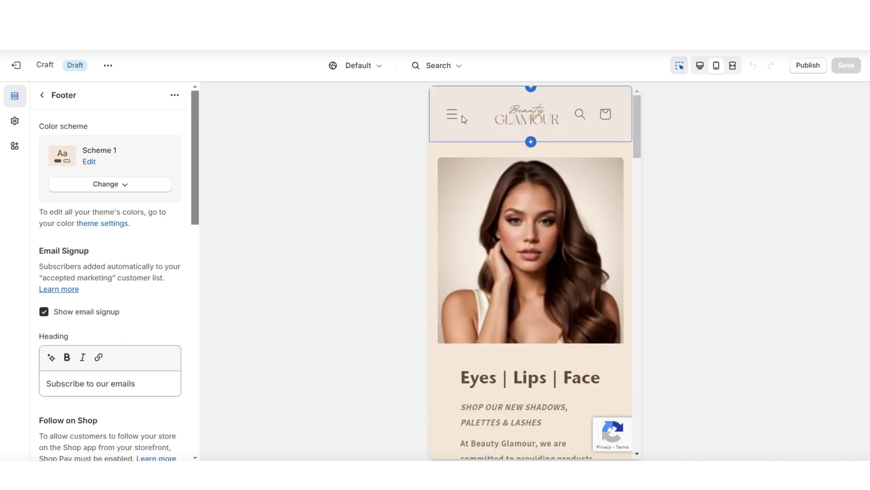